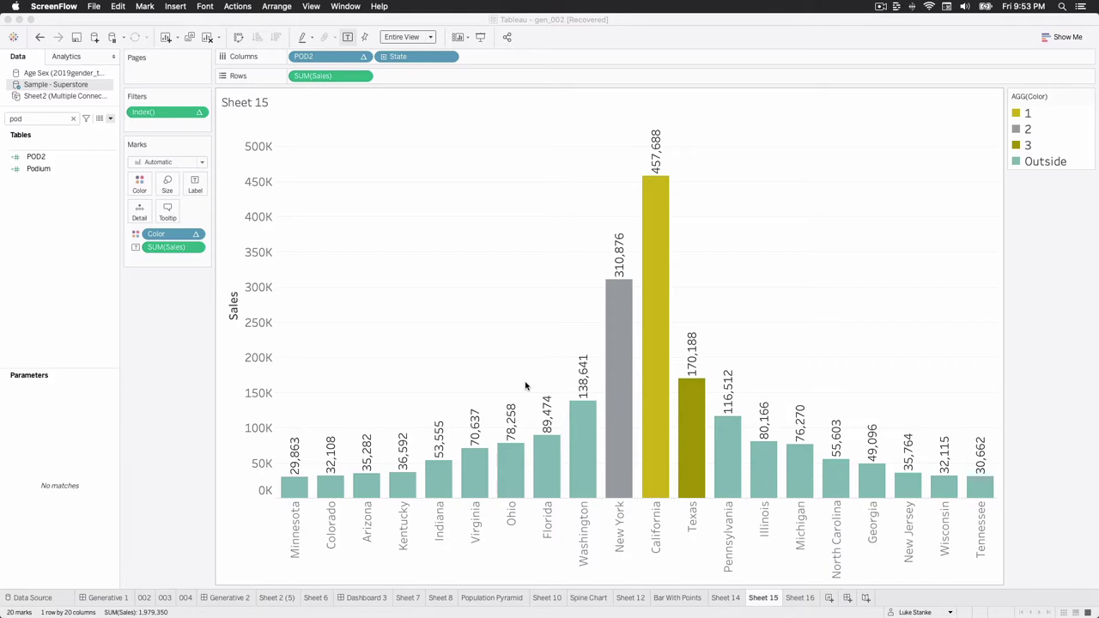
# On the empty Sheet 16, place State on Columns
pyautogui.click(806, 599)
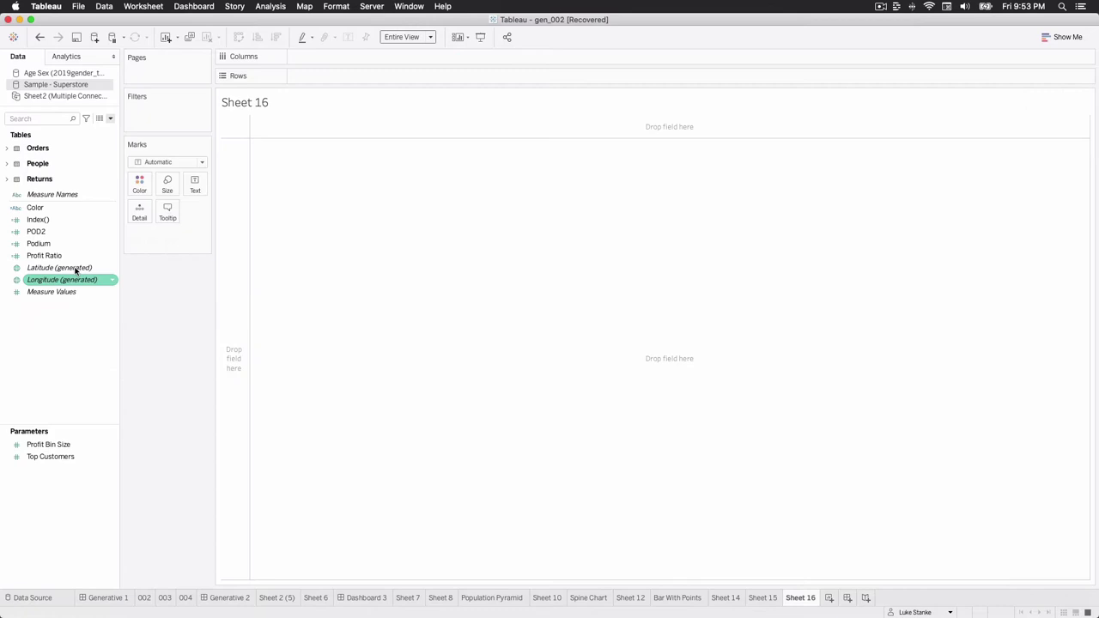
pyautogui.click(37, 119)
pyautogui.write('sat')
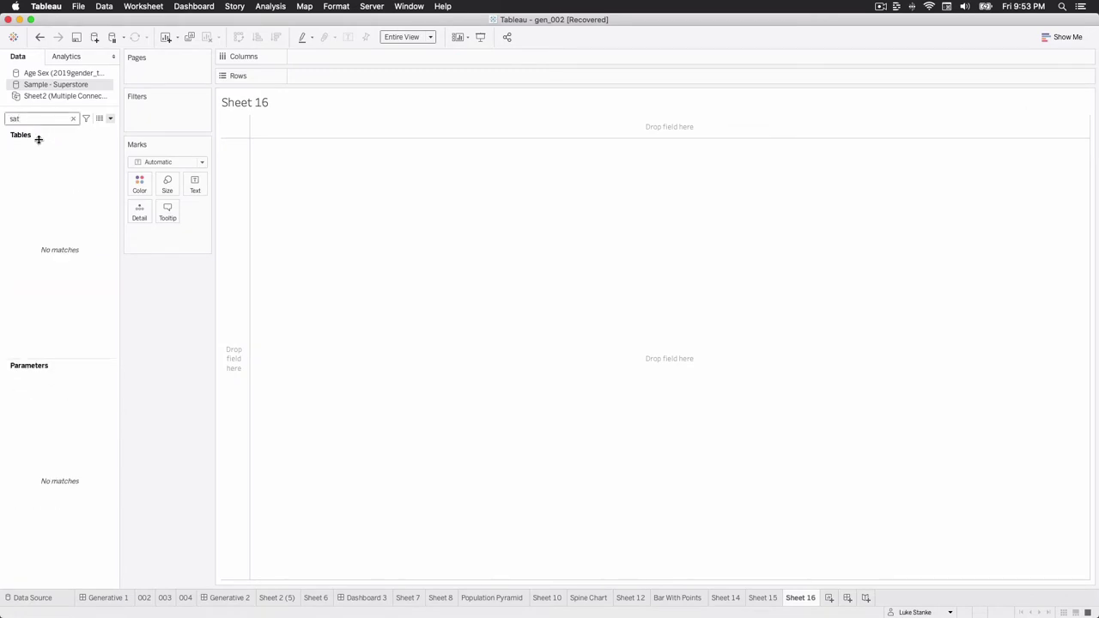
pyautogui.press('BackSpace')
pyautogui.press('BackSpace')
pyautogui.write('t')
pyautogui.moveTo(49, 184)
pyautogui.mouseDown()
pyautogui.moveTo(358, 68)
pyautogui.moveTo(363, 57)
pyautogui.mouseUp()
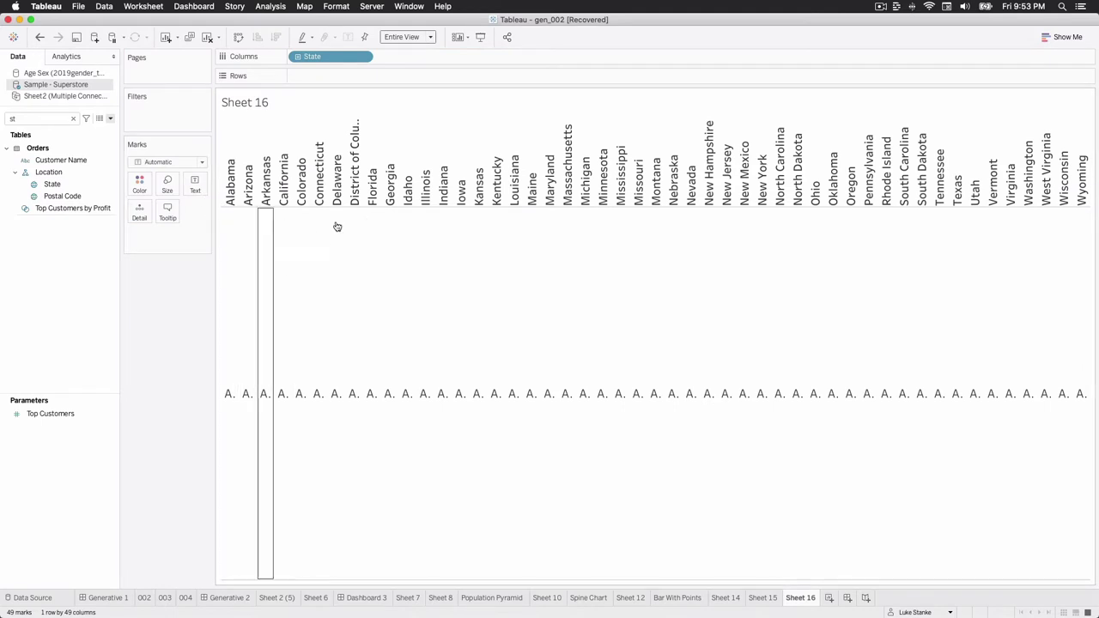
# Add Sales to Rows to plot a SUM(Sales) bar for each state
pyautogui.click(59, 119)
pyautogui.press('BackSpace')
pyautogui.write('a')
pyautogui.moveTo(43, 168); pyautogui.dragTo(328, 76)
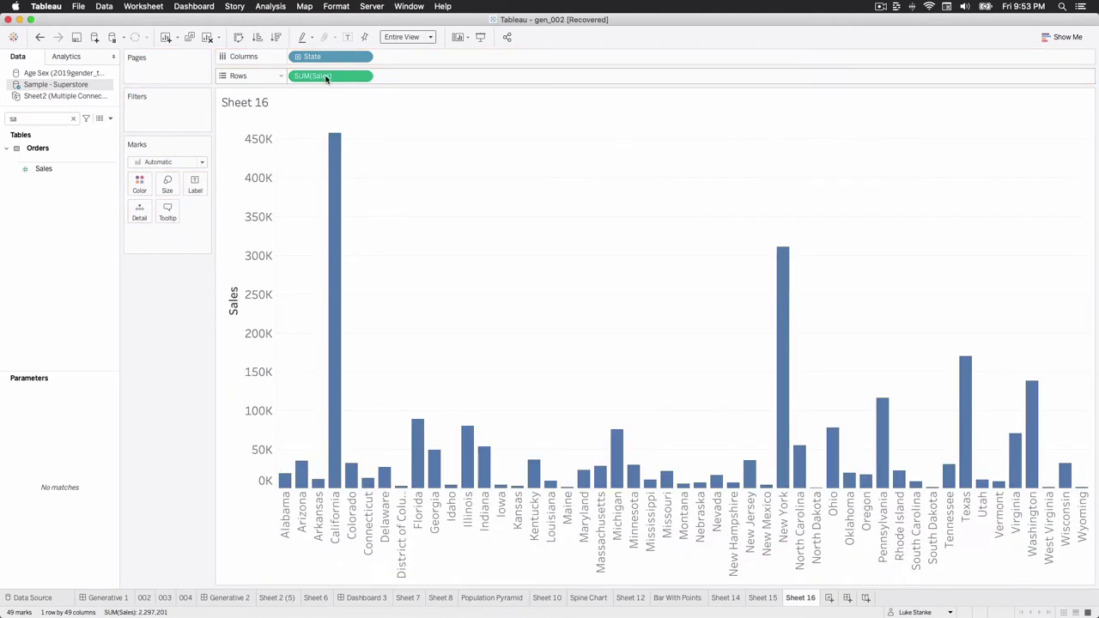
# Sort the state bars by sales from highest to lowest, then begin a new calculated field
pyautogui.click(257, 37)
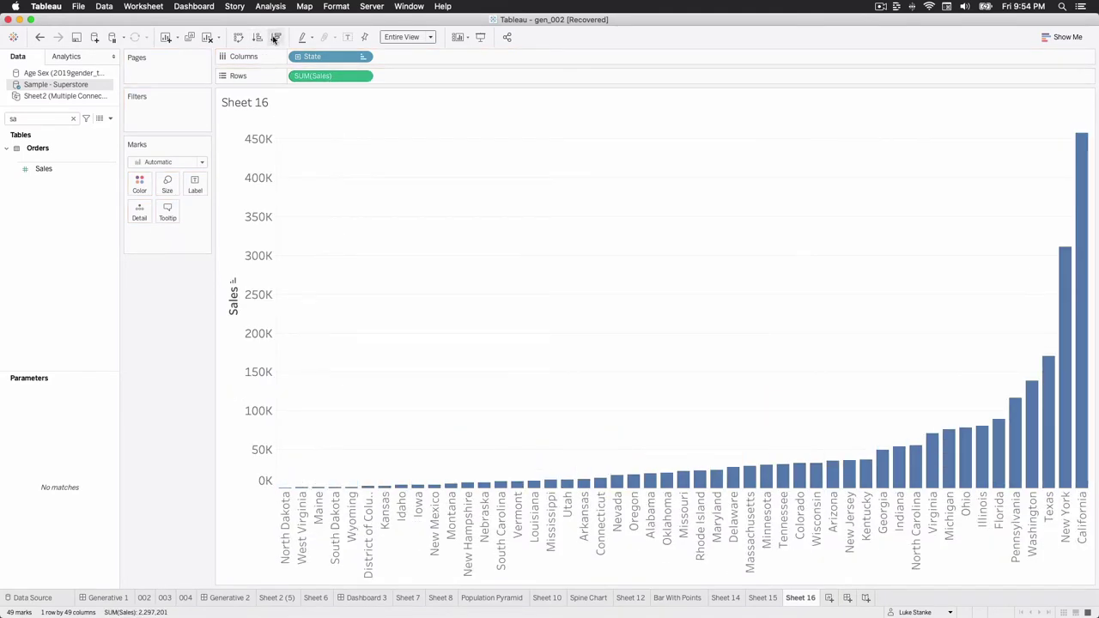
pyautogui.click(274, 38)
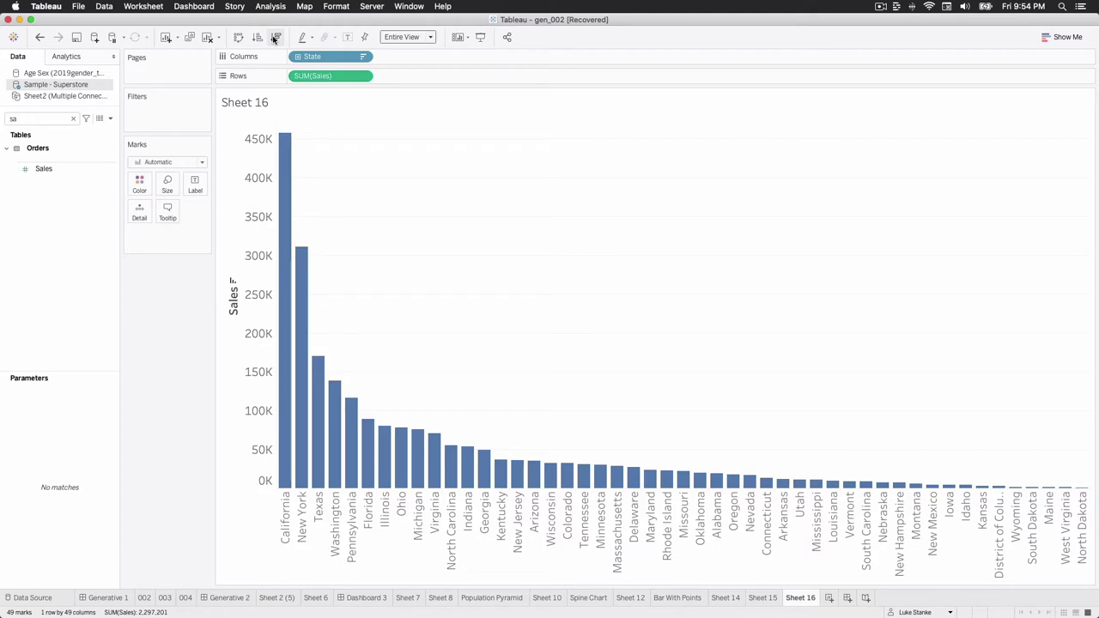
pyautogui.click(110, 118)
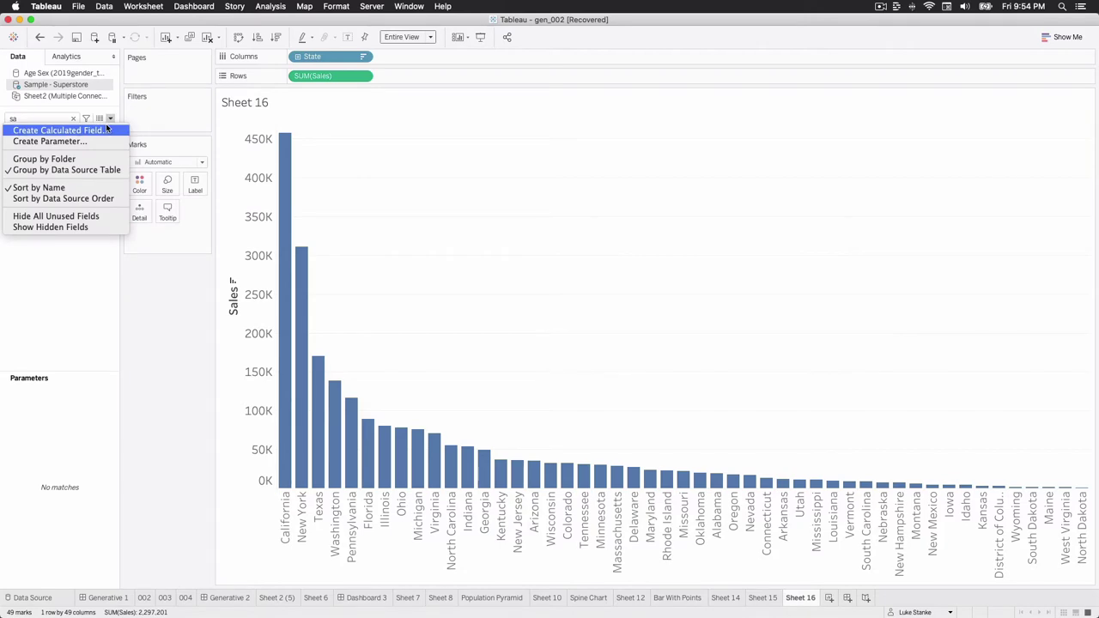
# Create a calculated field named Podium whose formula begins IF INDEX() % 2 = 0
pyautogui.click(106, 129)
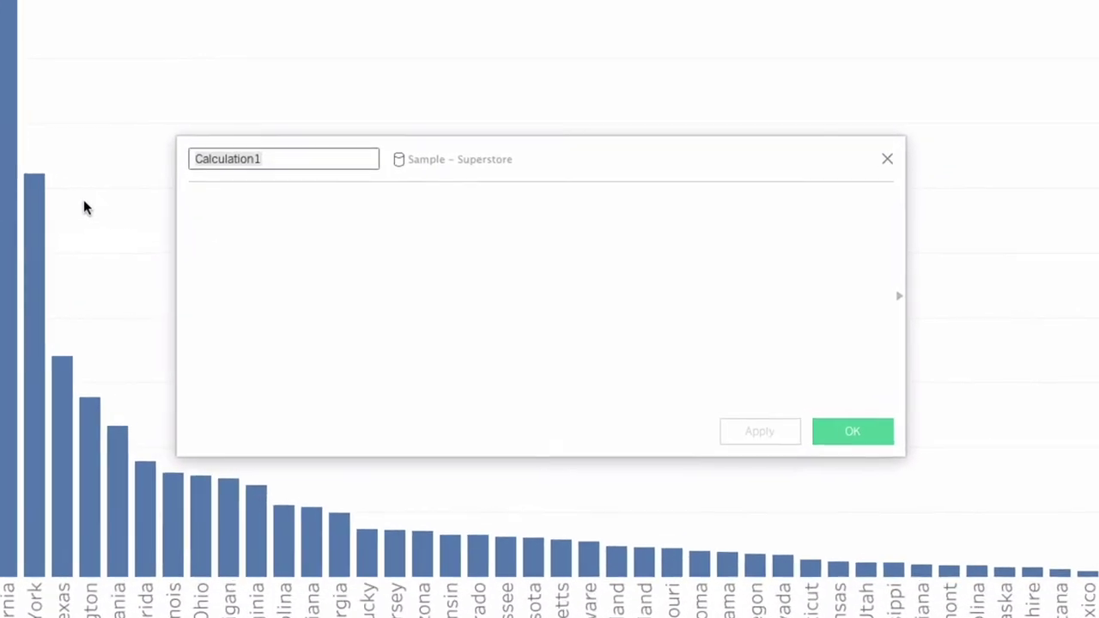
pyautogui.write('O')
pyautogui.press('BackSpace')
pyautogui.write('Pod')
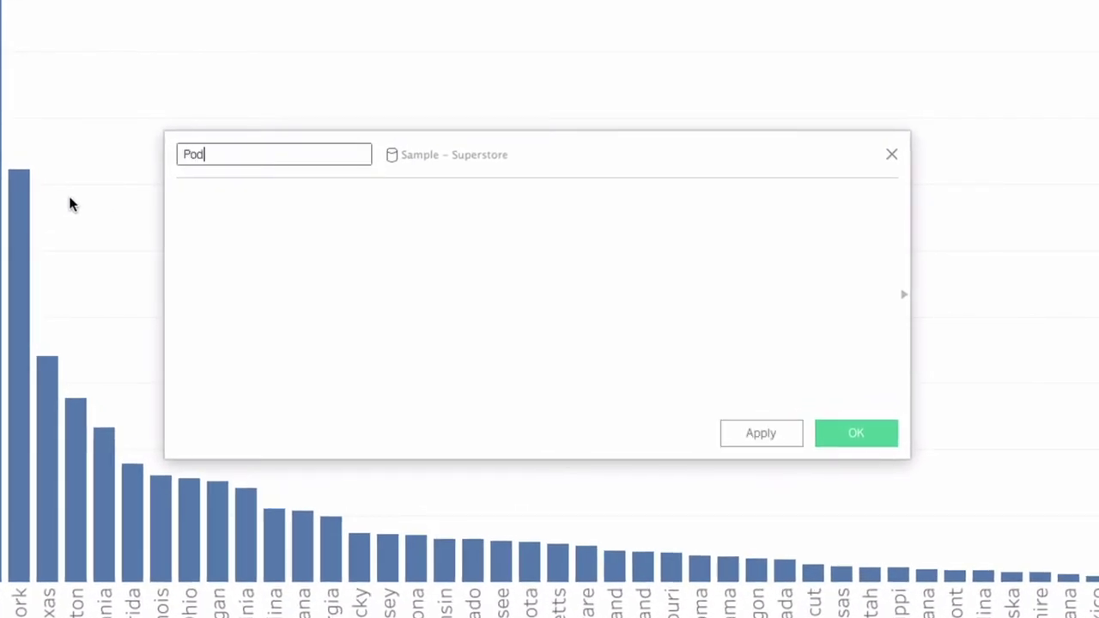
pyautogui.write('ium')
pyautogui.press('Tab')
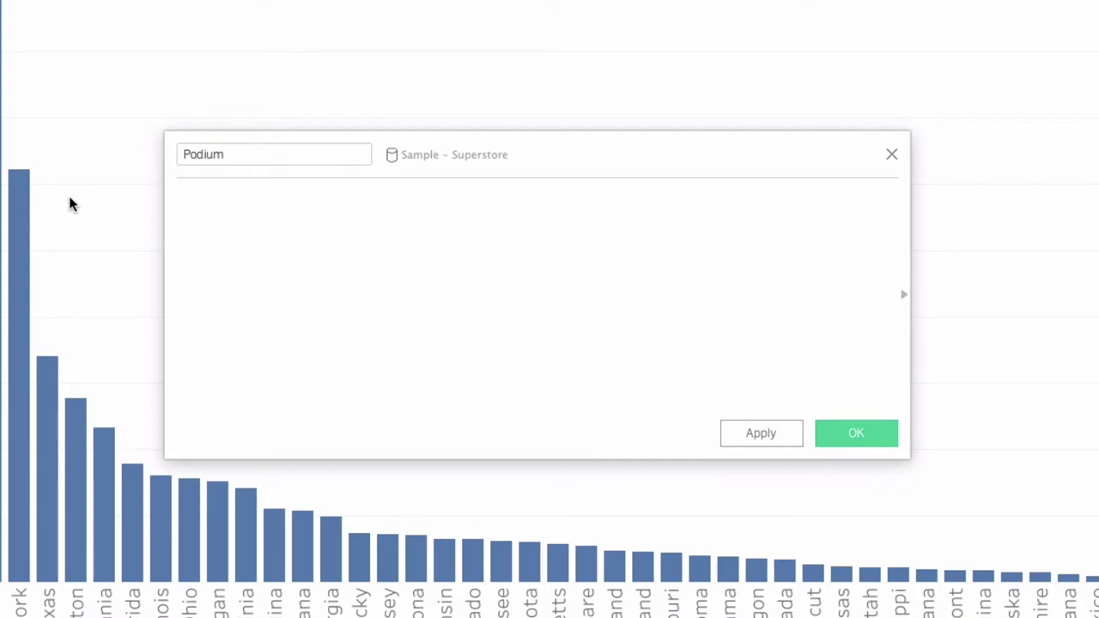
pyautogui.write('IF ')
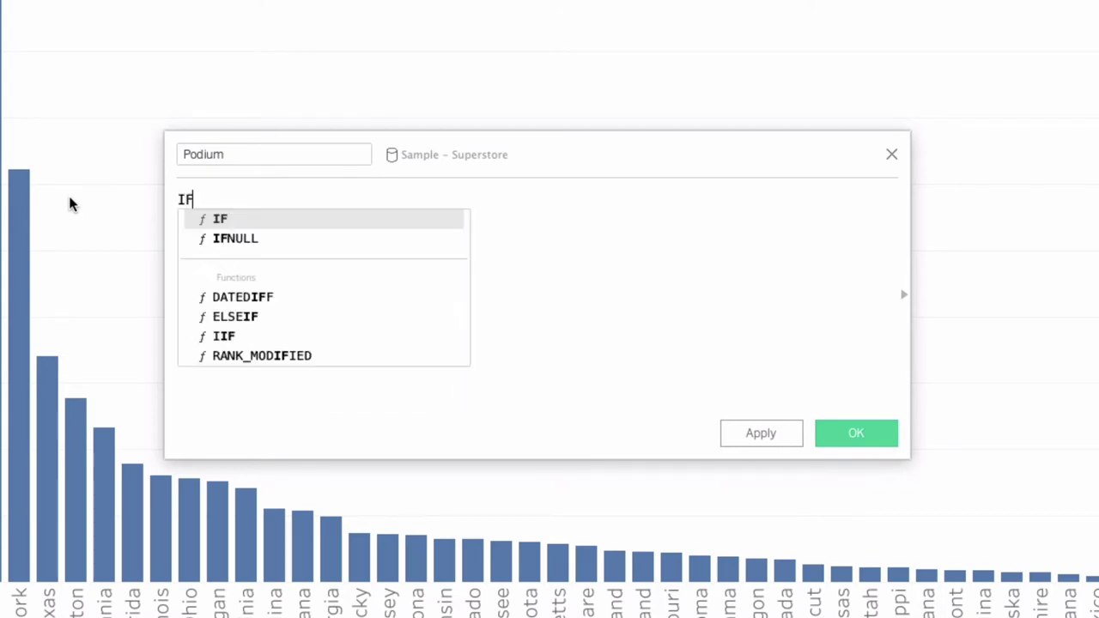
pyautogui.write('INDEX()')
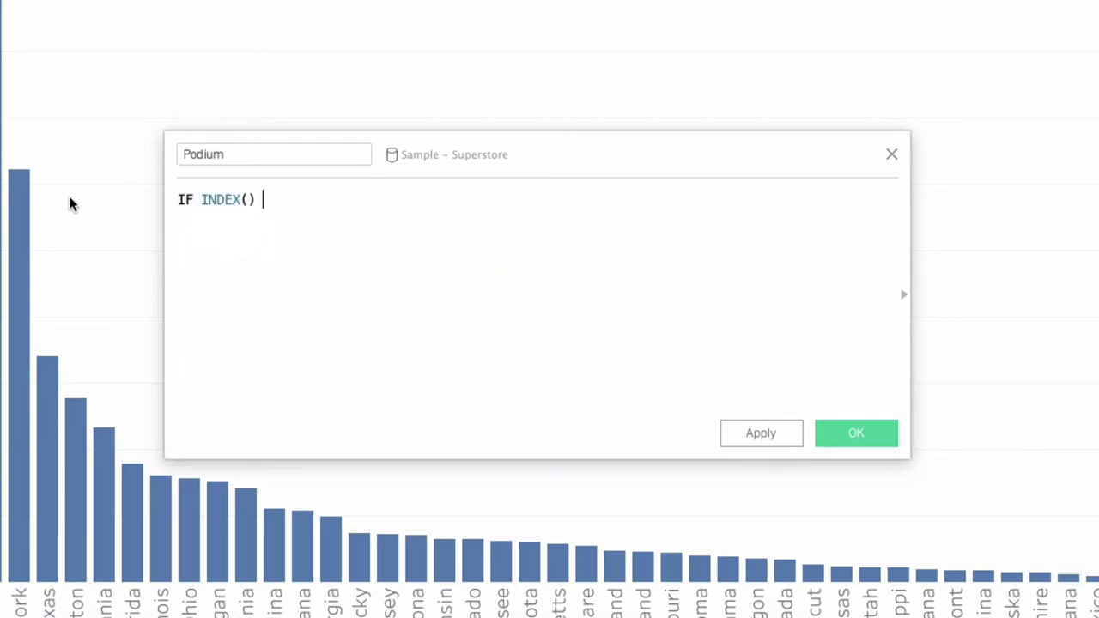
pyautogui.write(' % 2')
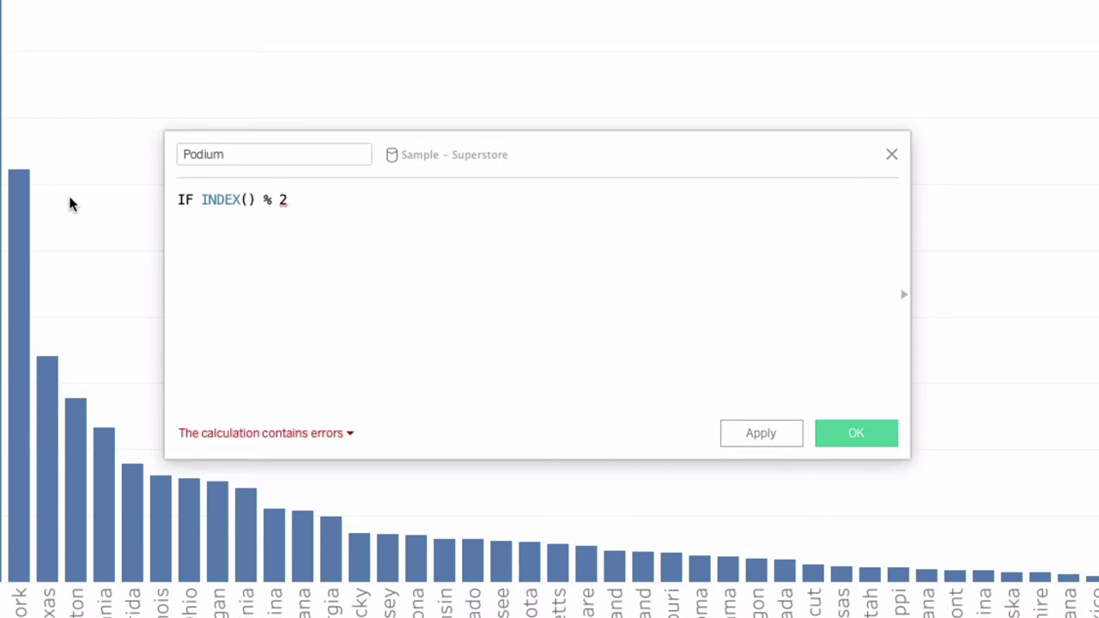
pyautogui.write('= 0')
pyautogui.press('Return')
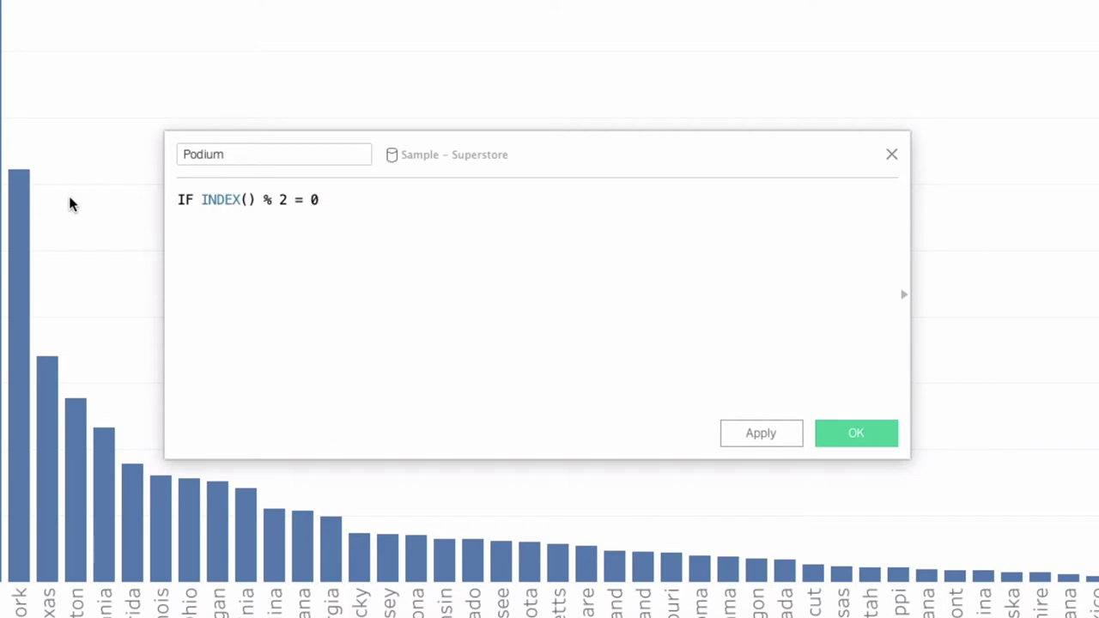
# Add the branch THEN -INDEX()/2 to the Podium formula
pyautogui.write('I')
pyautogui.press('BackSpace')
pyautogui.write('TH')
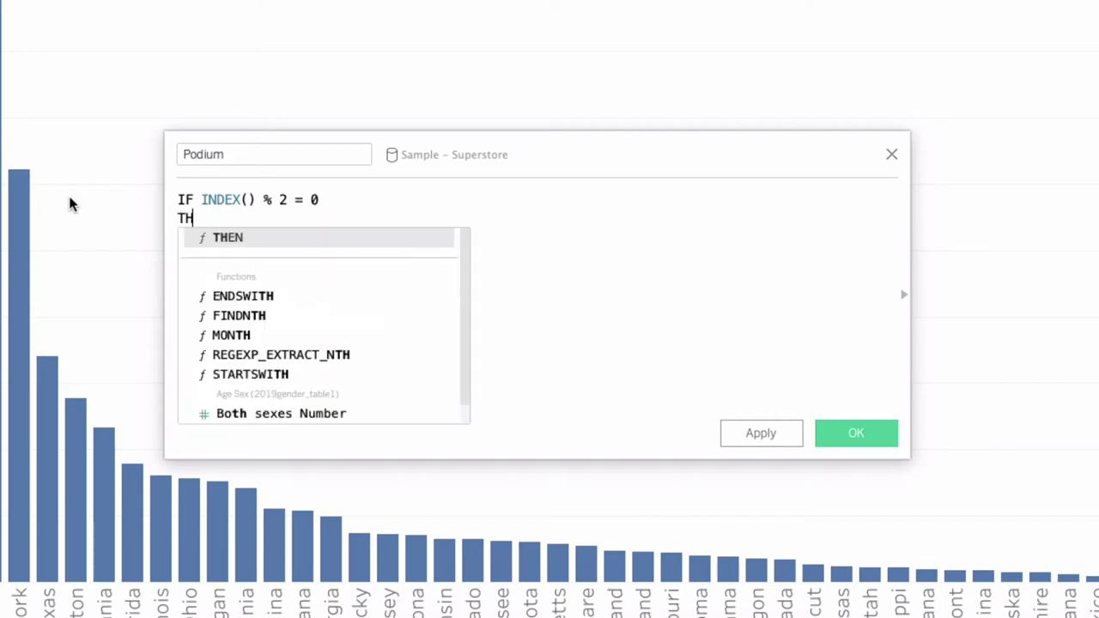
pyautogui.write('EN INDEX')
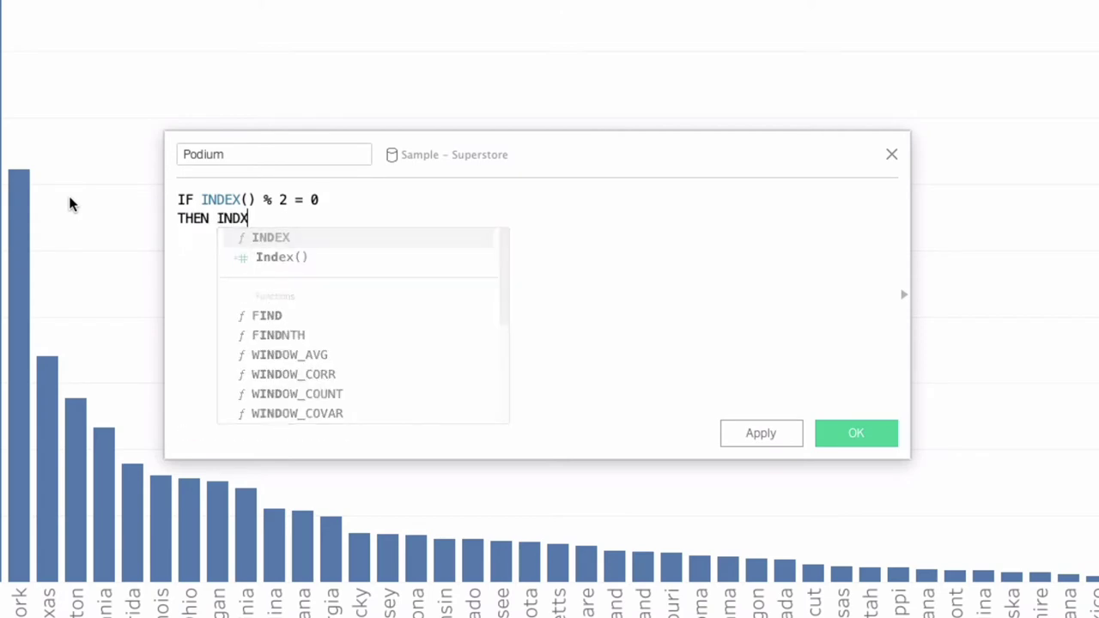
pyautogui.press('Left')
pyautogui.write('E')
pyautogui.press('Return')
pyautogui.write('/2')
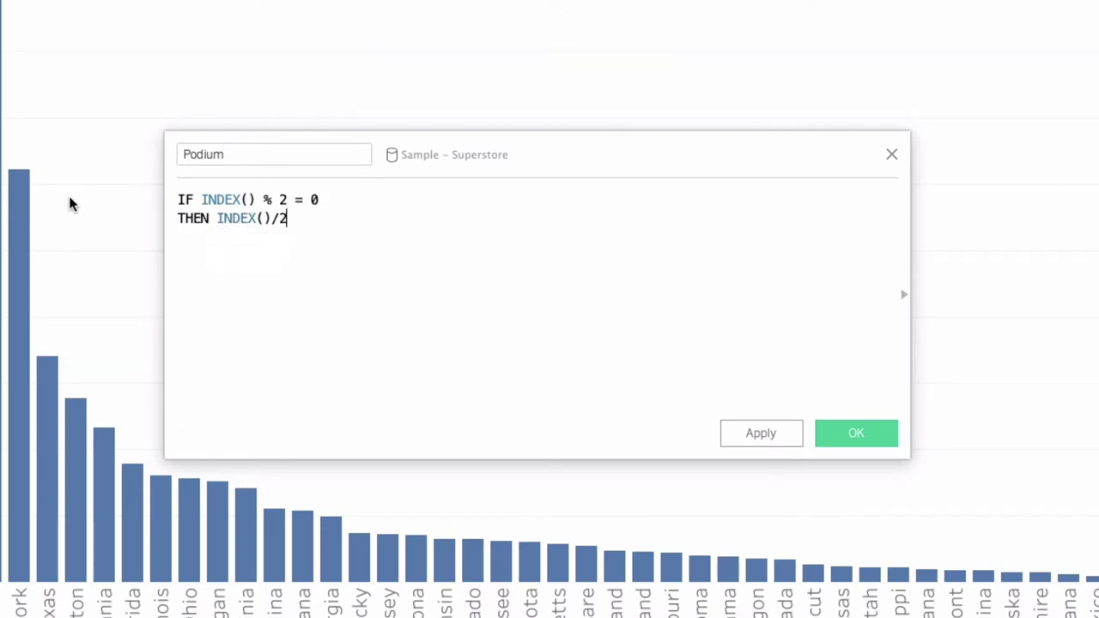
pyautogui.press('Left')
pyautogui.press('Left')
pyautogui.press('Left')
pyautogui.press('Left')
pyautogui.press('Left')
pyautogui.press('Left')
pyautogui.press('Left')
pyautogui.press('Left')
pyautogui.press('Left')
pyautogui.write('-')
pyautogui.press('End')
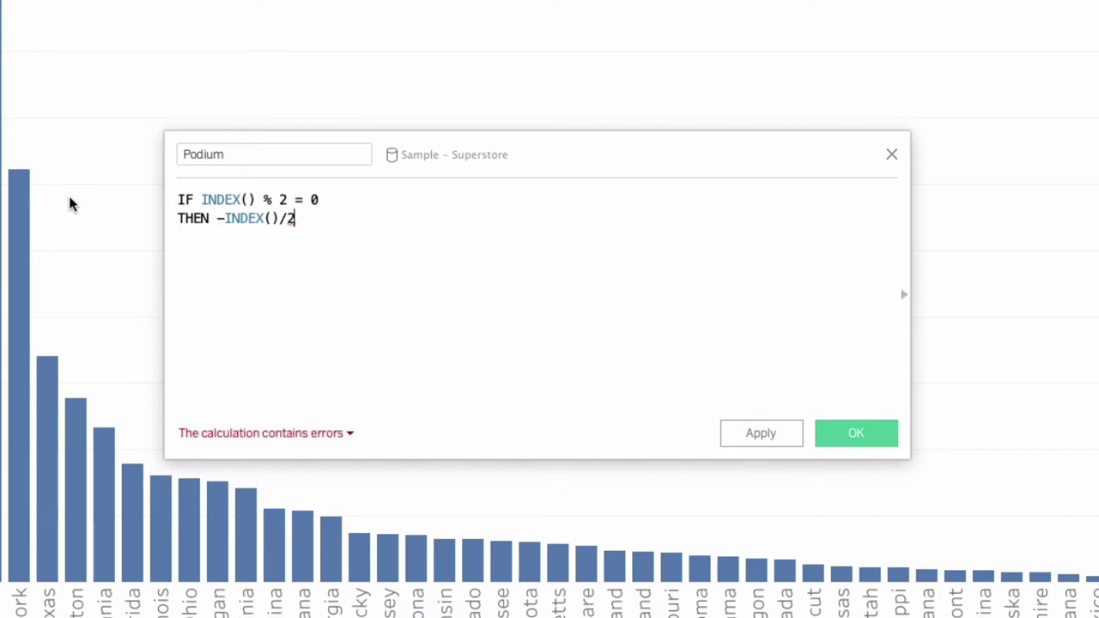
# Finish with ELSE (INDEX() - 1)/2 and END, and rename the field Podium Sort
pyautogui.press('Return')
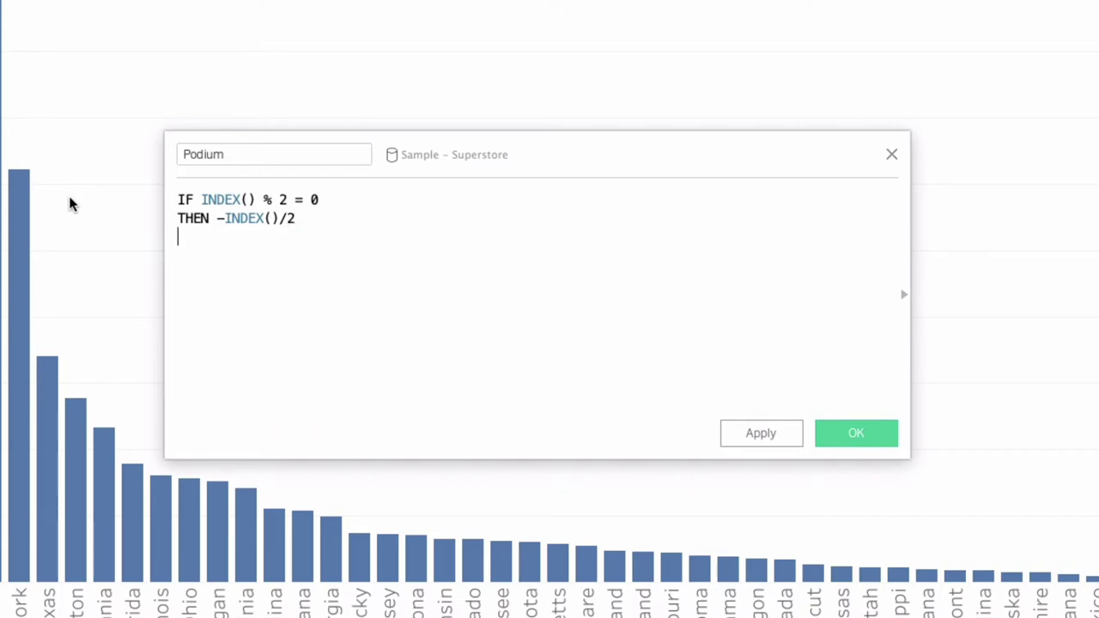
pyautogui.write('ELSE')
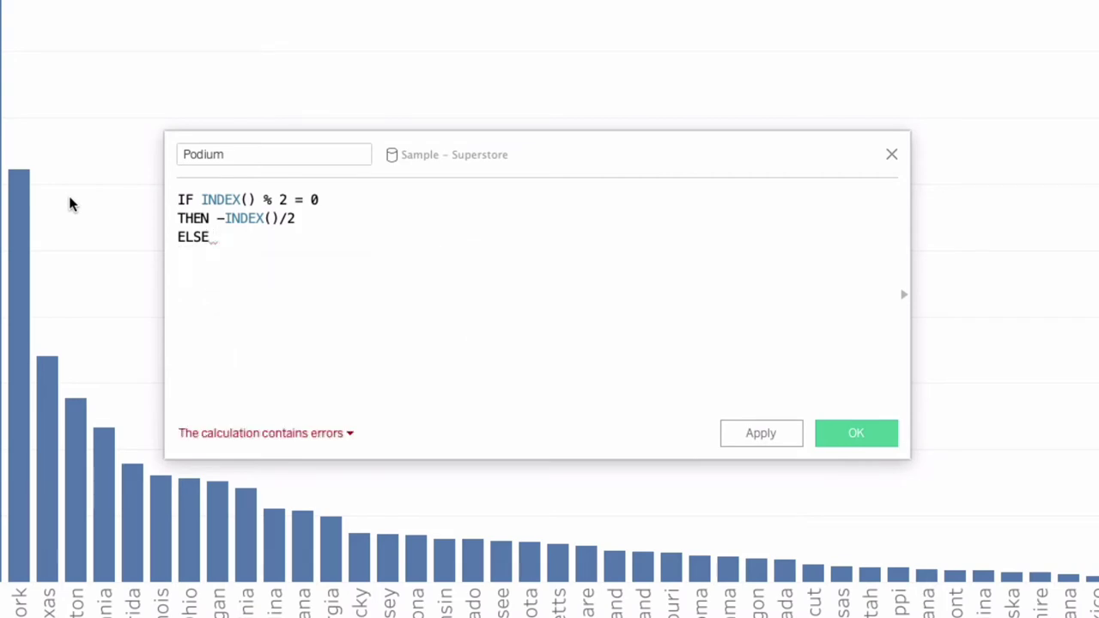
pyautogui.write(' (')
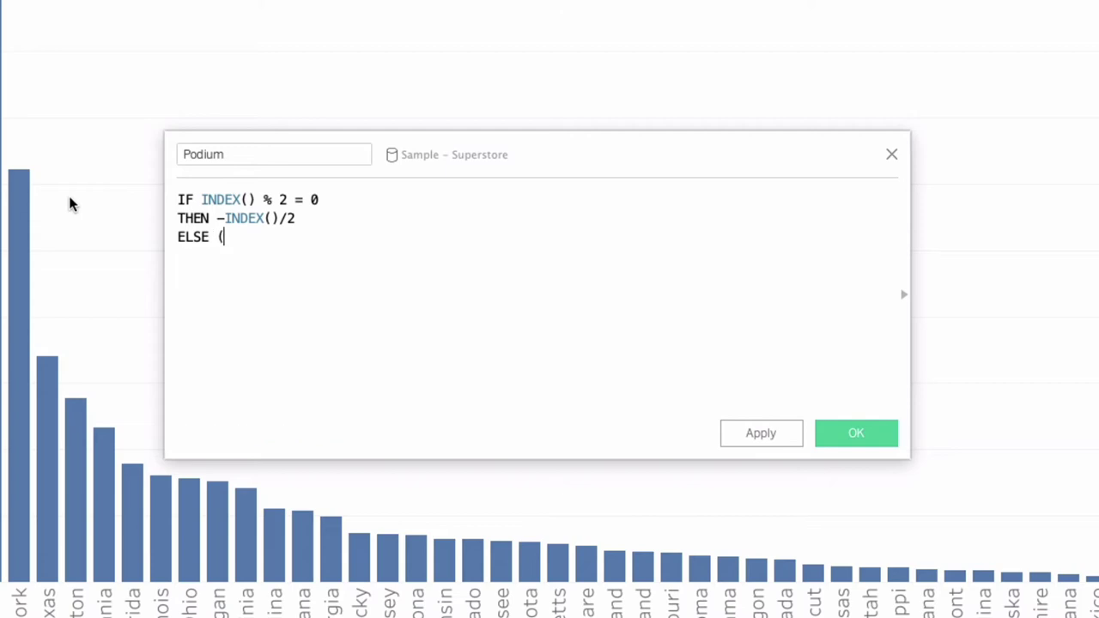
pyautogui.write('INDEX() - 1)/2')
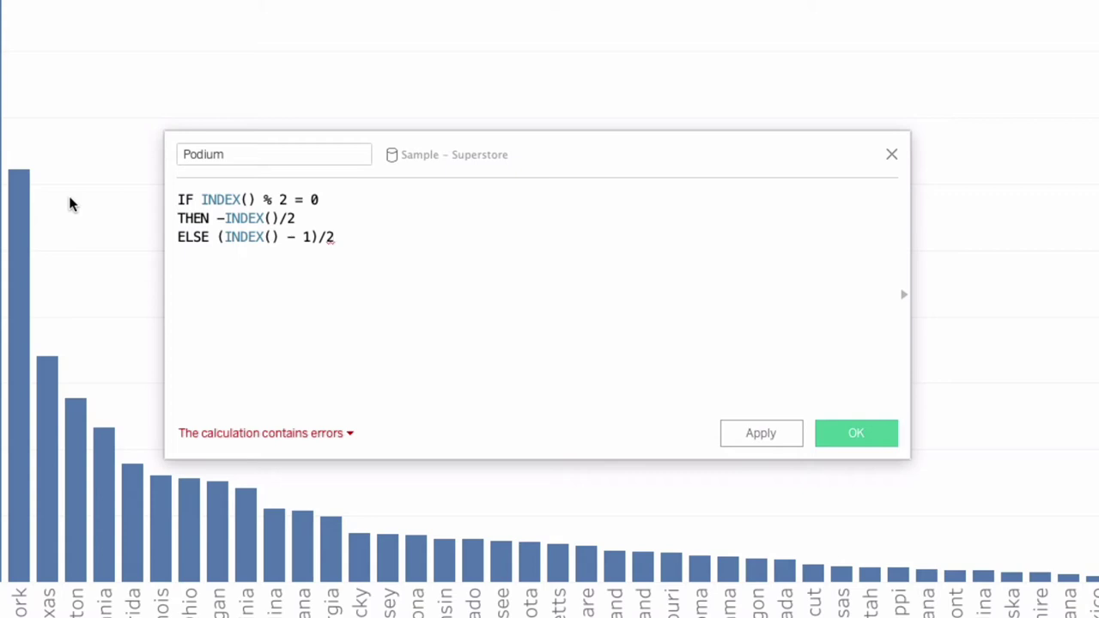
pyautogui.press('Return')
pyautogui.write('END')
pyautogui.click(250, 146)
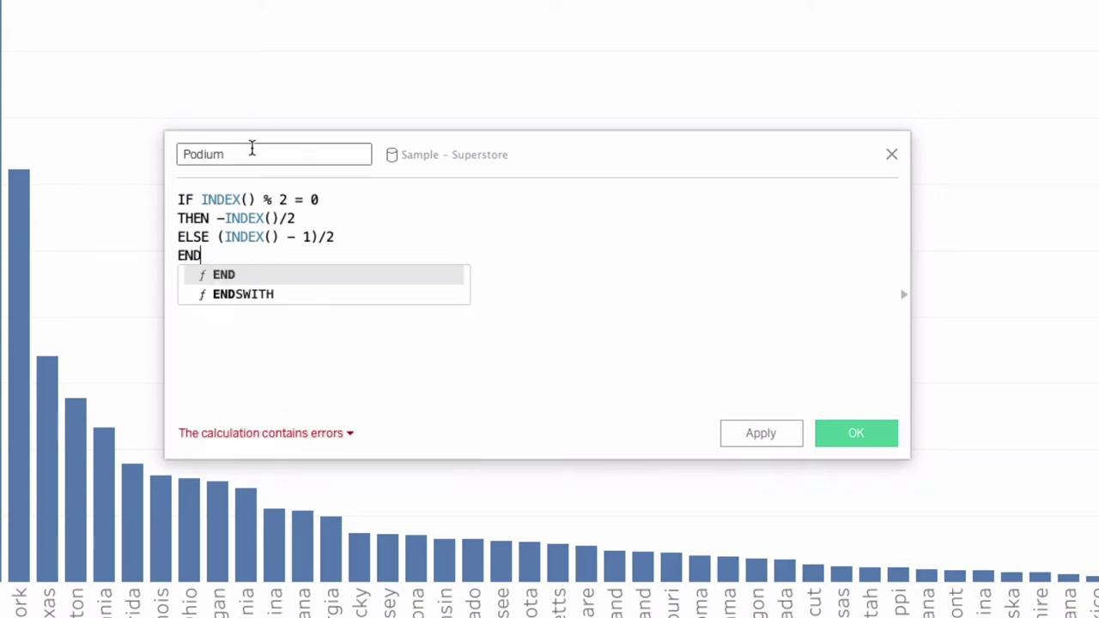
pyautogui.write('Sort')
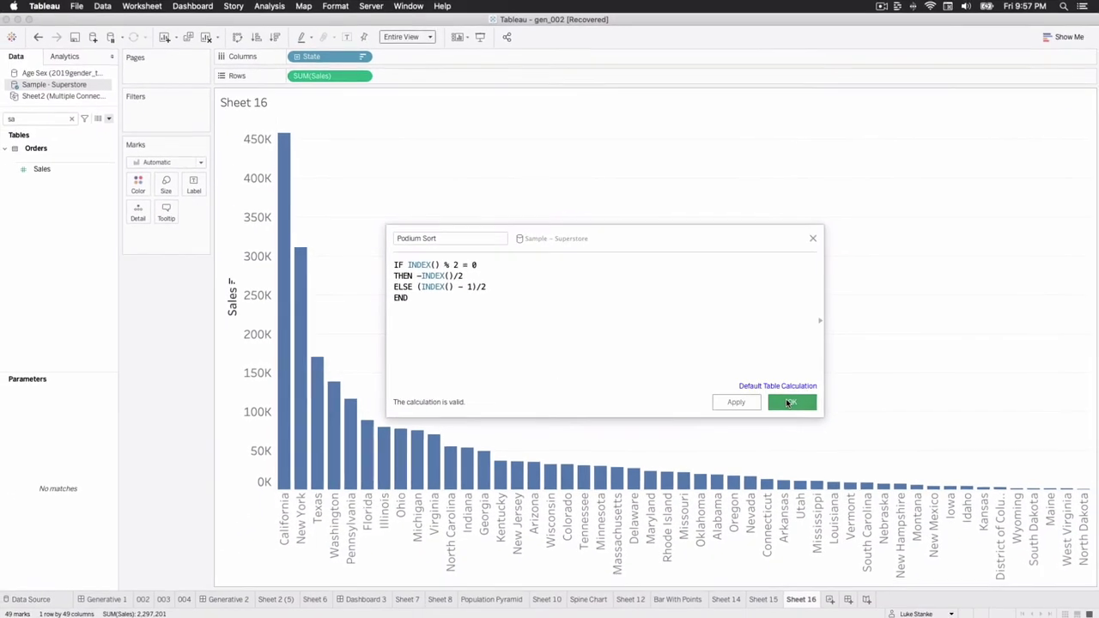
# Save Podium Sort, add it to Columns after State, and convert it to discrete
pyautogui.click(838, 430)
pyautogui.click(36, 115)
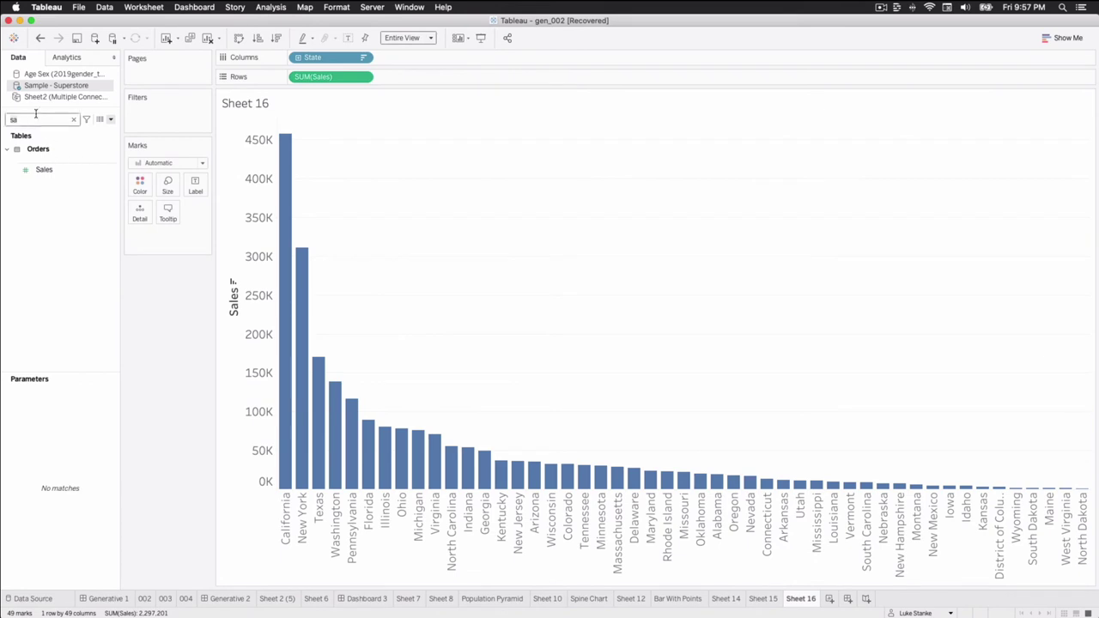
pyautogui.write('po')
pyautogui.press('BackSpace')
pyautogui.press('BackSpace')
pyautogui.write('sor')
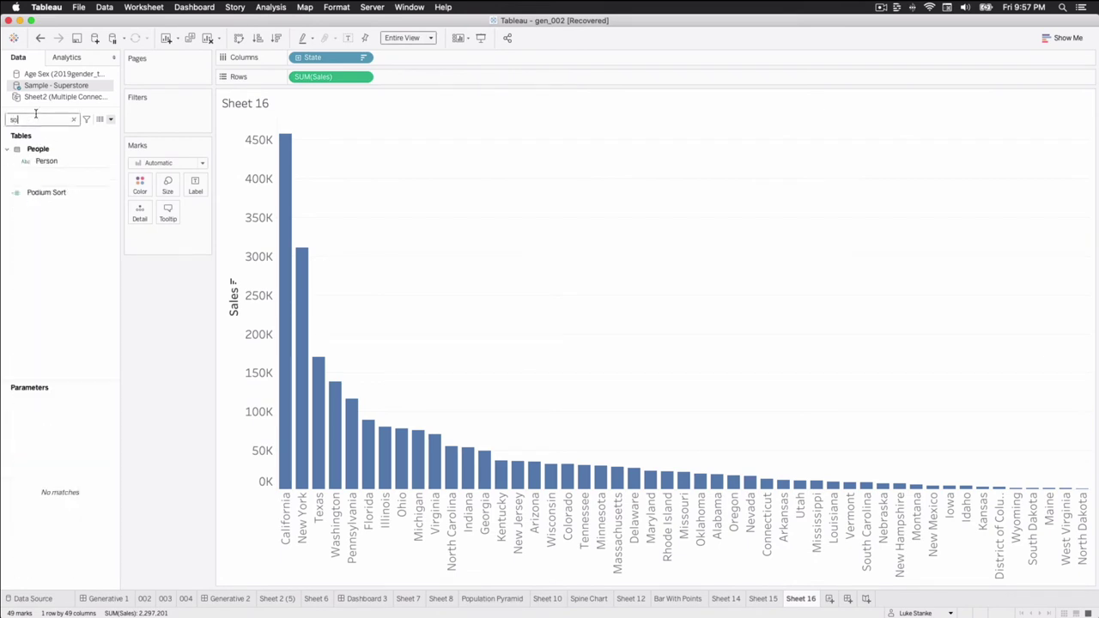
pyautogui.click(41, 158)
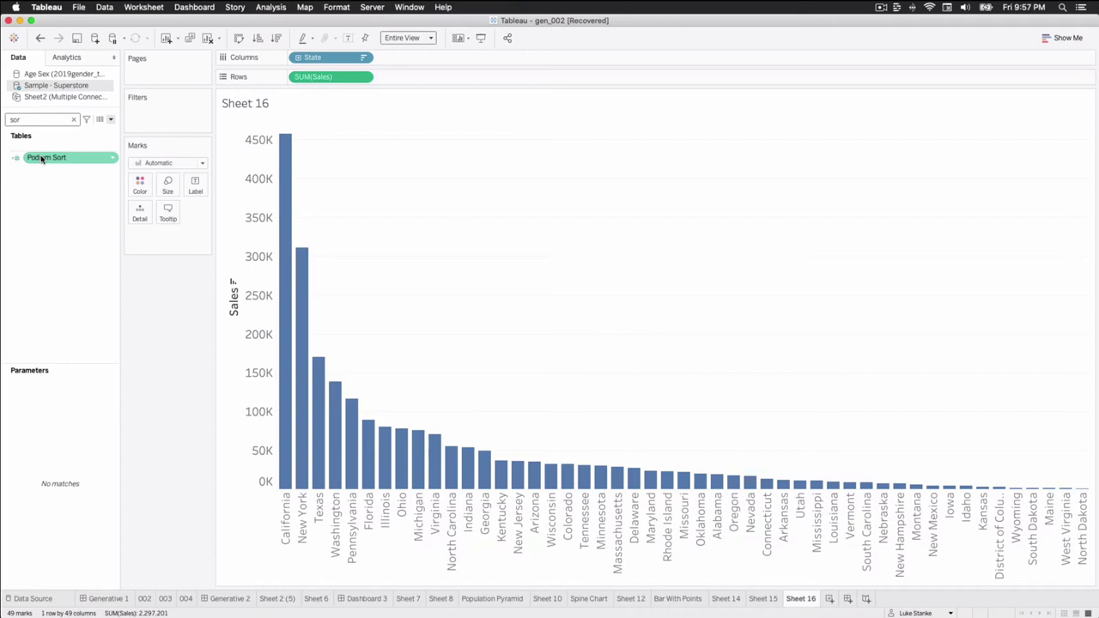
pyautogui.moveTo(42, 158); pyautogui.dragTo(370, 58)
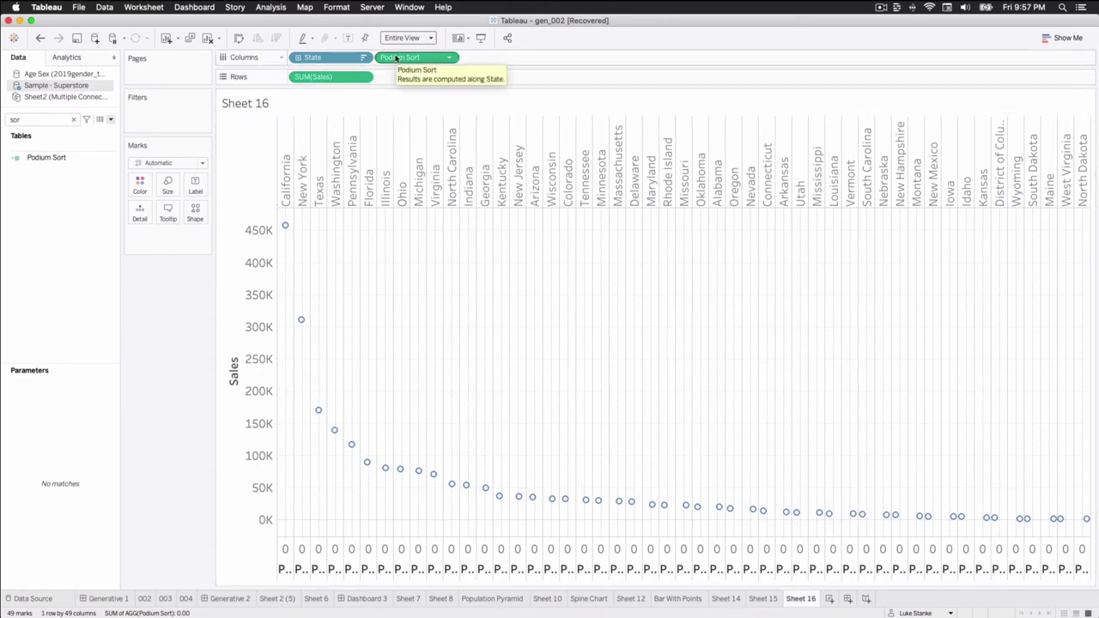
pyautogui.rightClick(396, 58)
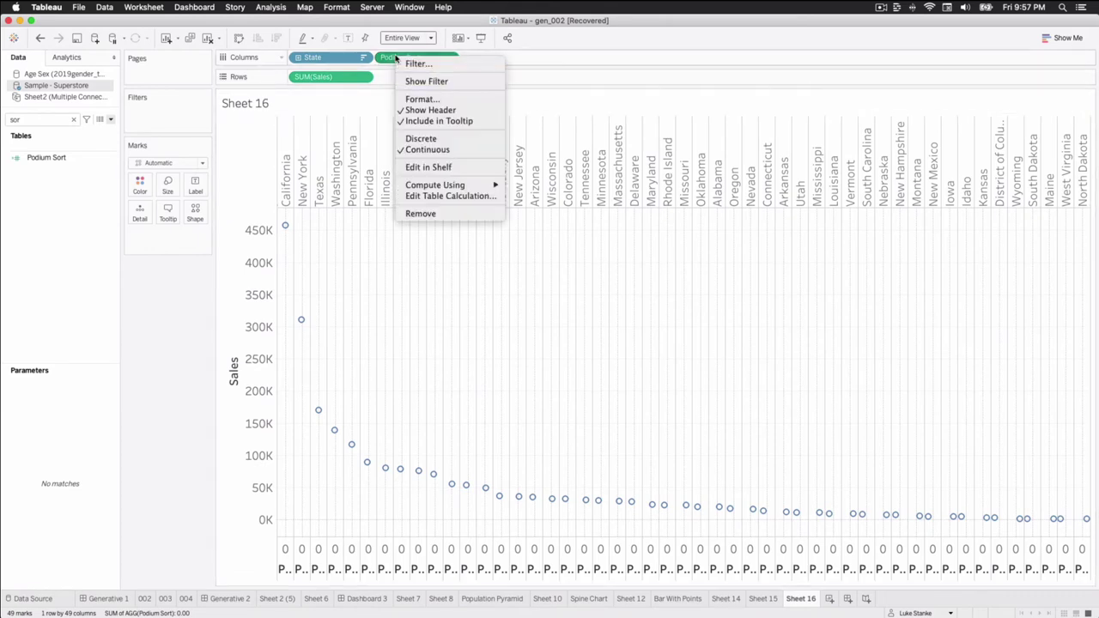
pyautogui.click(421, 138)
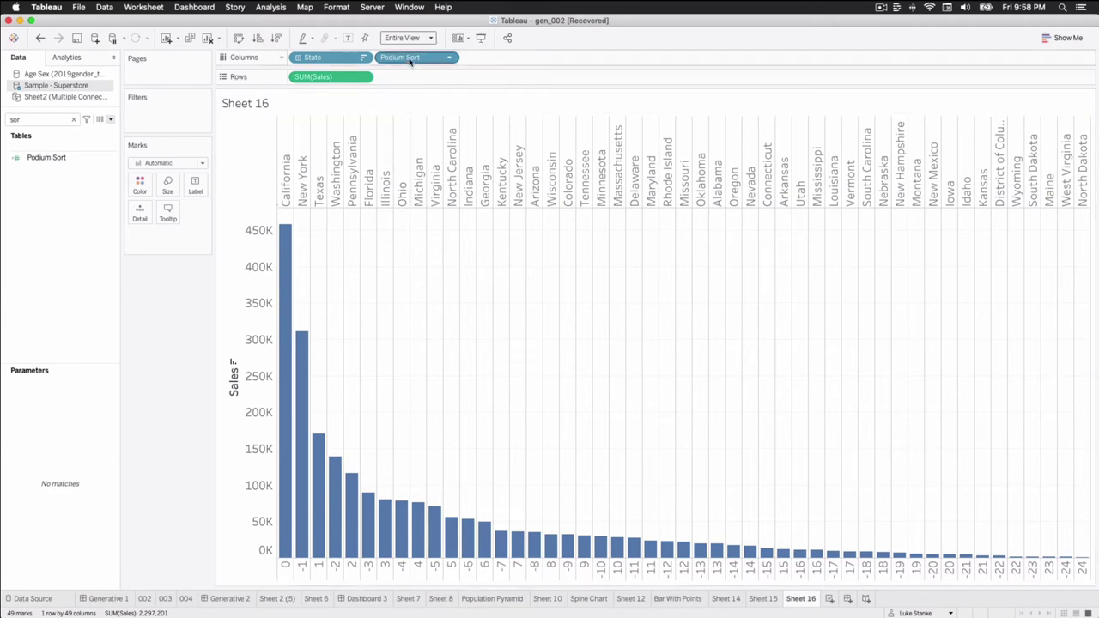
# Move Podium Sort in front of State on Columns so California sits at the centre
pyautogui.moveTo(410, 60); pyautogui.dragTo(302, 58)
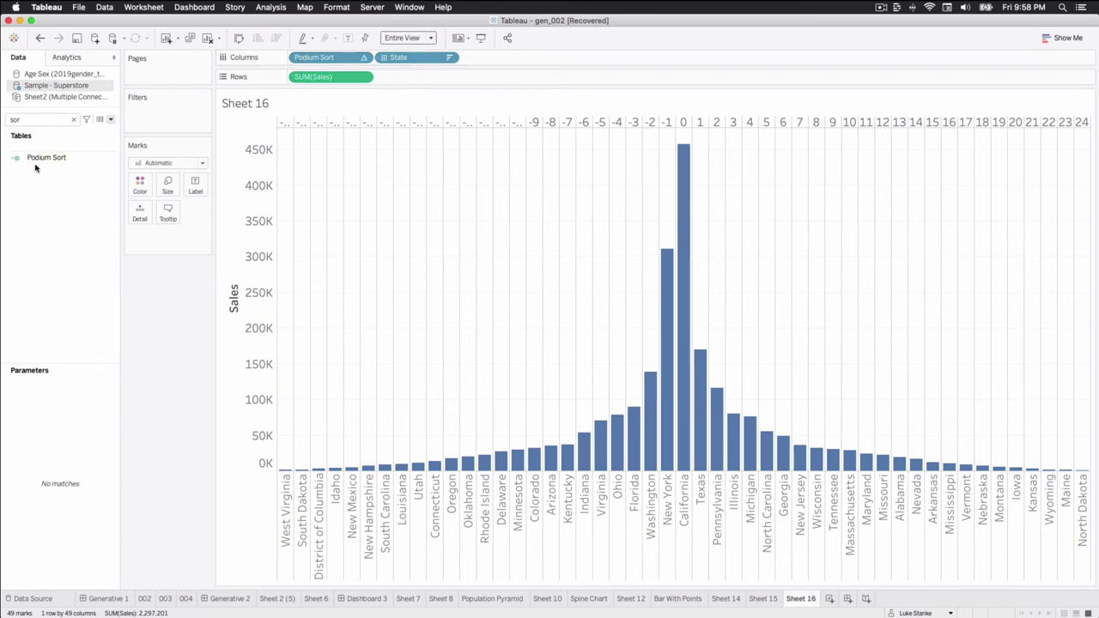
# Filter Podium Sort to the range -10 to 10, leaving 21 states
pyautogui.moveTo(45, 157); pyautogui.dragTo(150, 121)
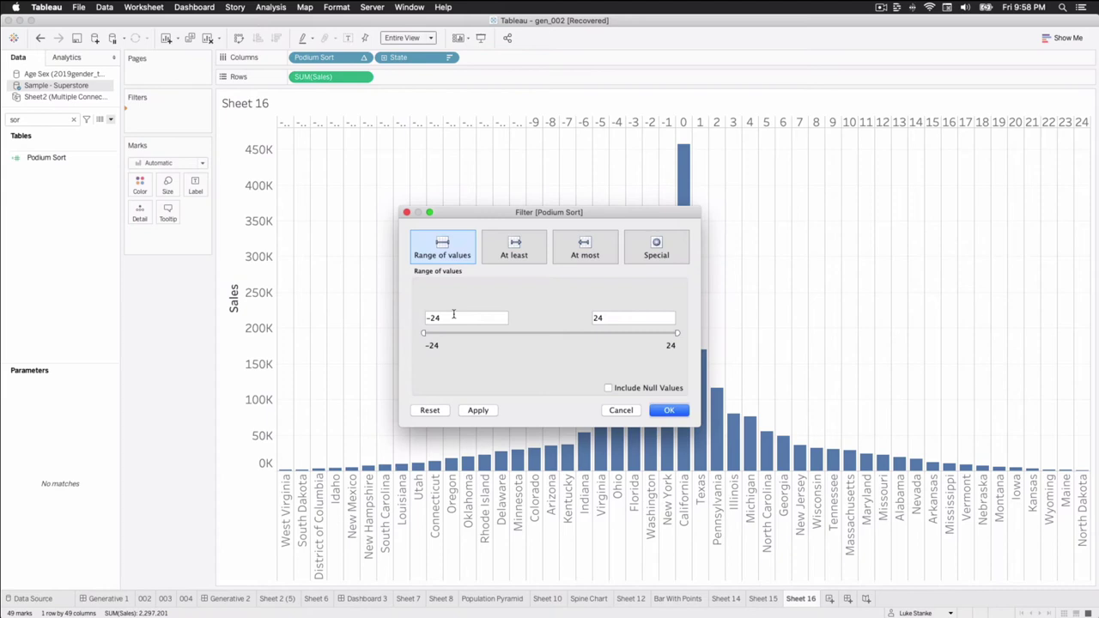
pyautogui.click(450, 318)
pyautogui.write('-10')
pyautogui.press('Tab')
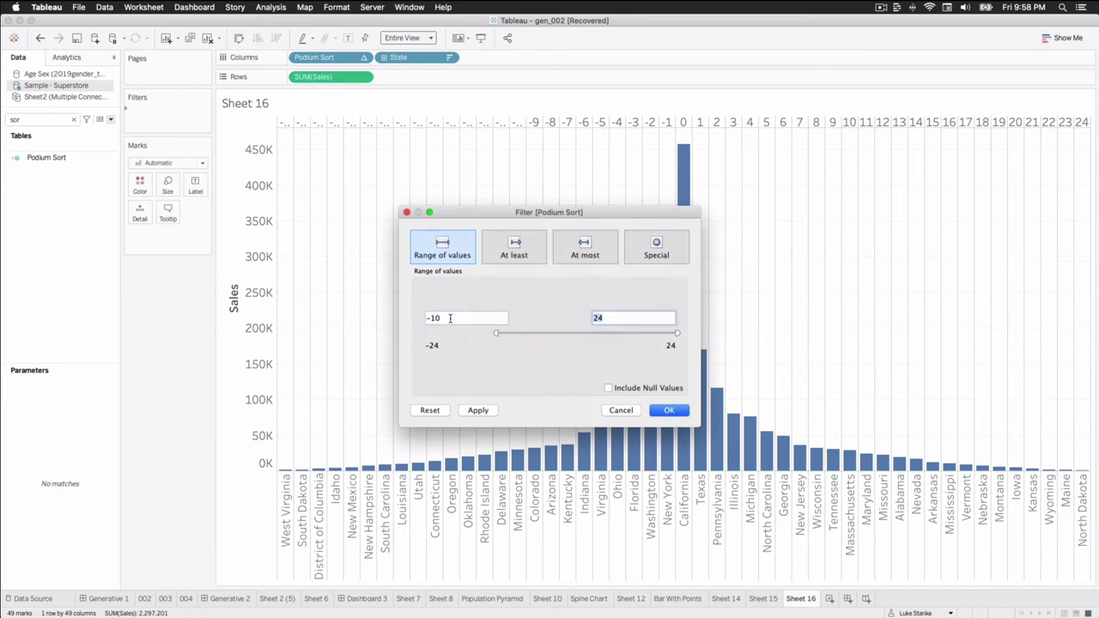
pyautogui.write('10')
pyautogui.press('Tab')
pyautogui.click(678, 413)
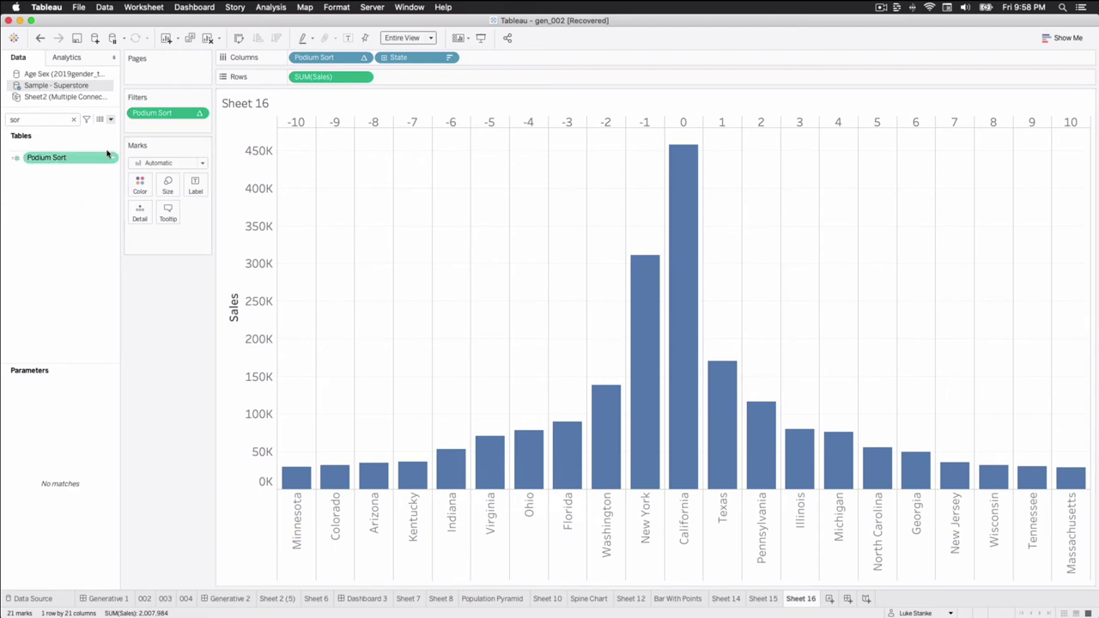
# Drop Sales onto Label so each bar shows its sales total
pyautogui.doubleClick(49, 120)
pyautogui.write('sa')
pyautogui.moveTo(44, 169); pyautogui.dragTo(196, 188)
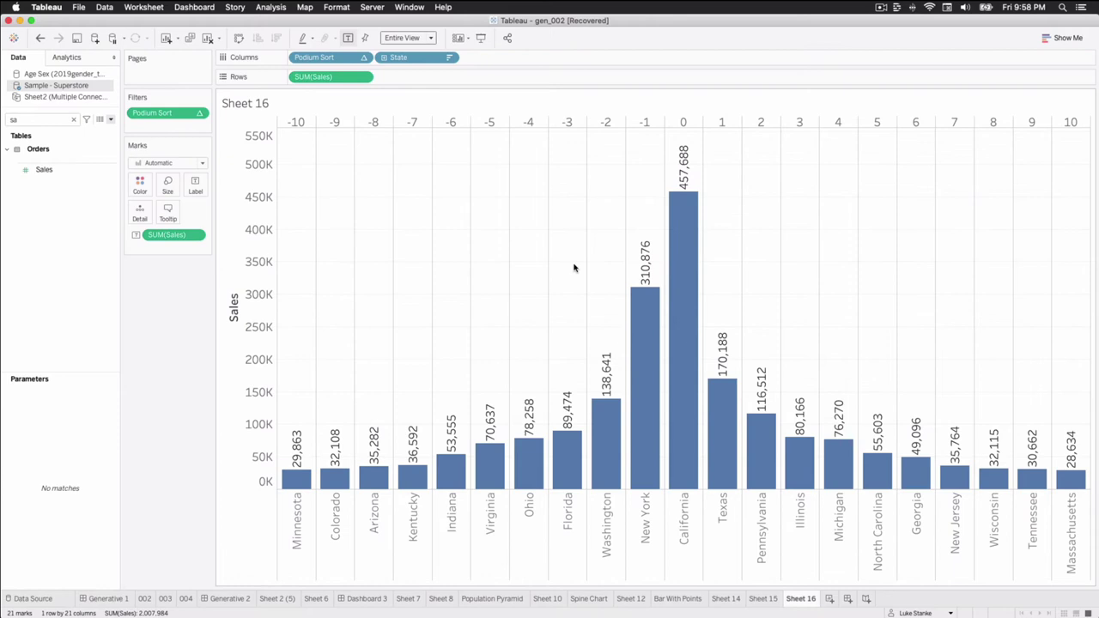
# In the Borders format settings, set the Column Divider pane line to None
pyautogui.rightClick(413, 243)
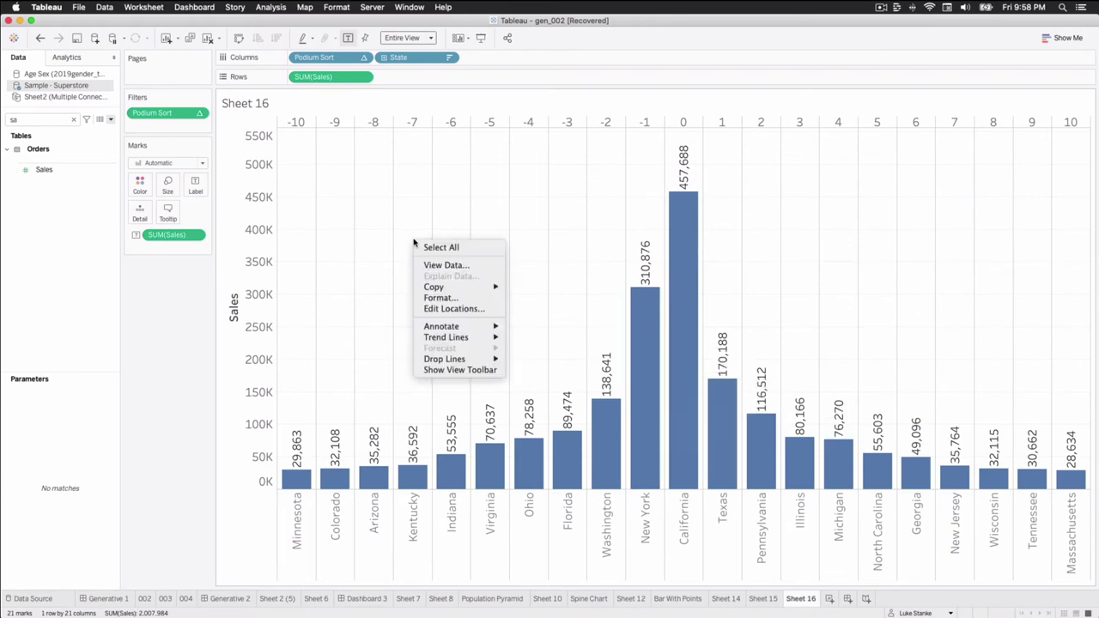
pyautogui.click(446, 297)
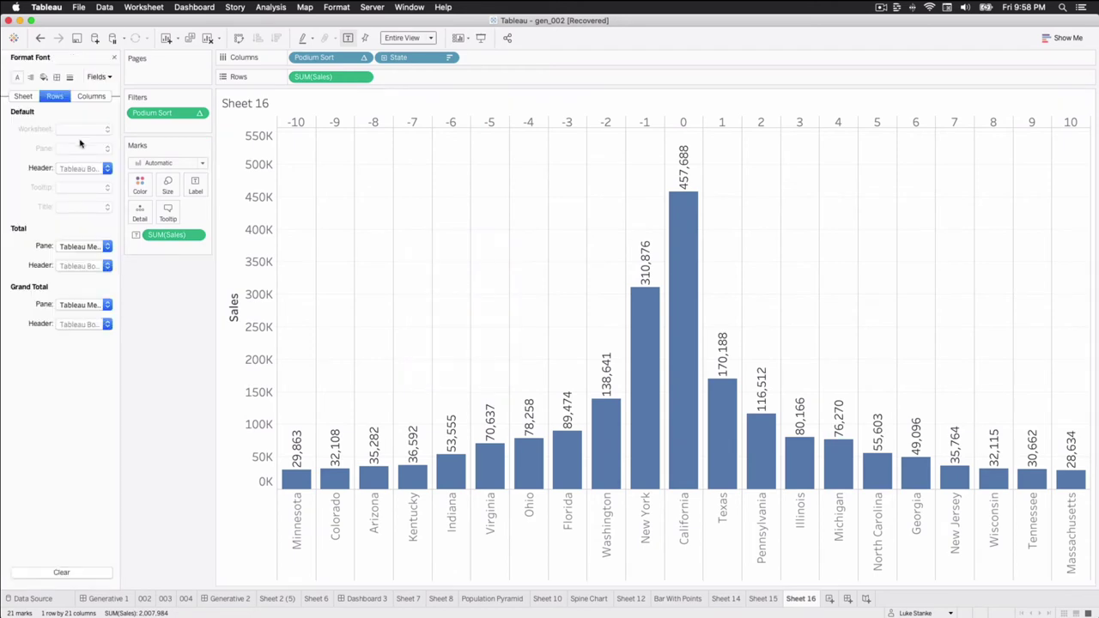
pyautogui.click(57, 76)
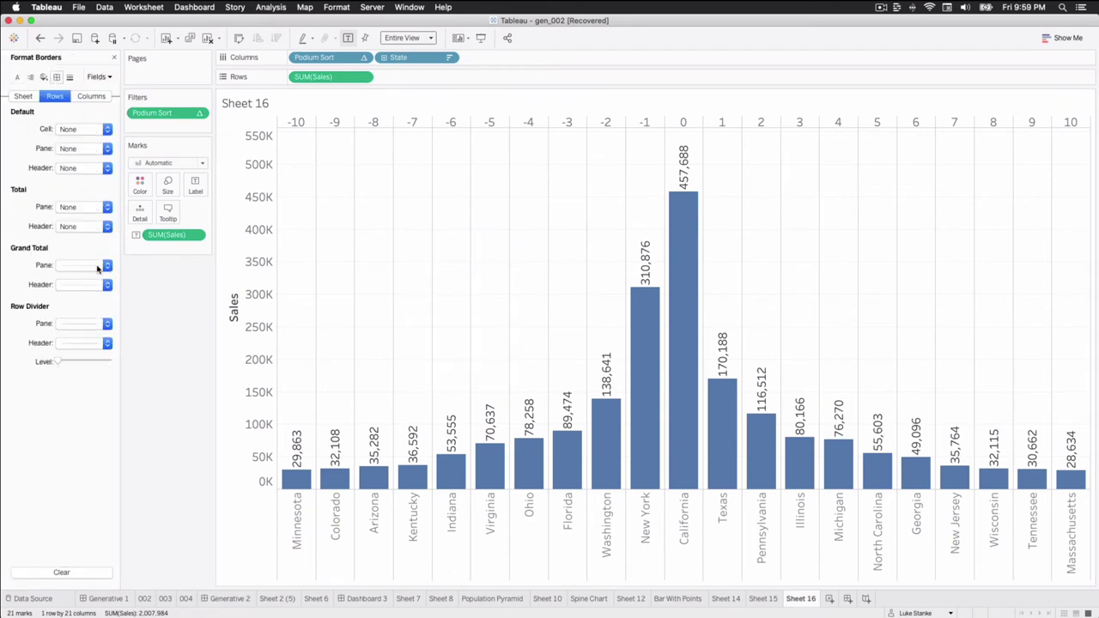
pyautogui.click(81, 324)
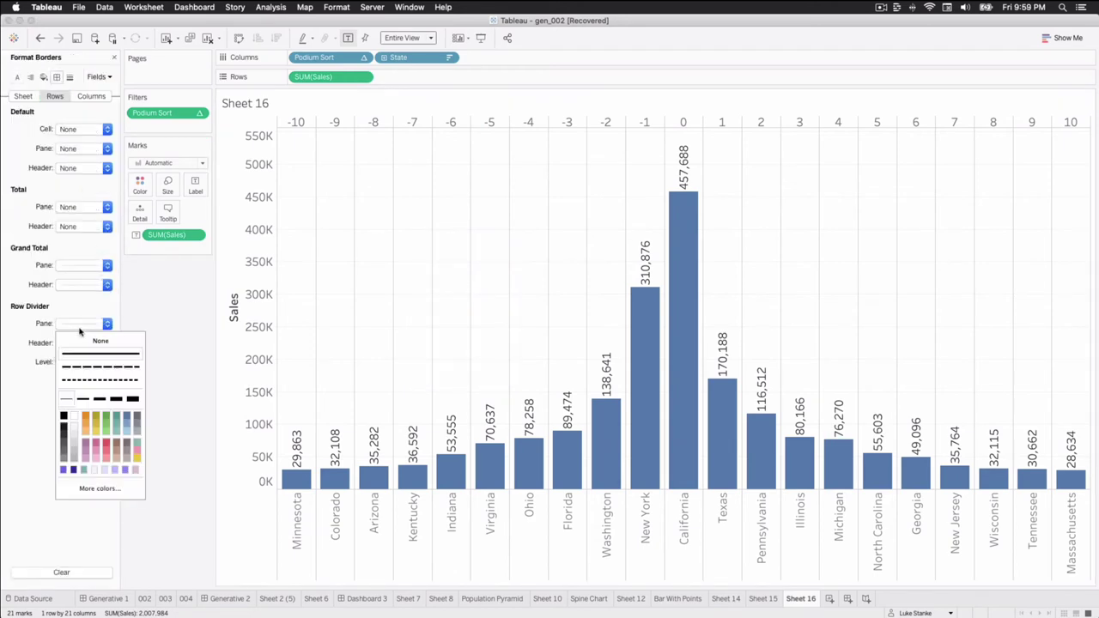
pyautogui.click(32, 331)
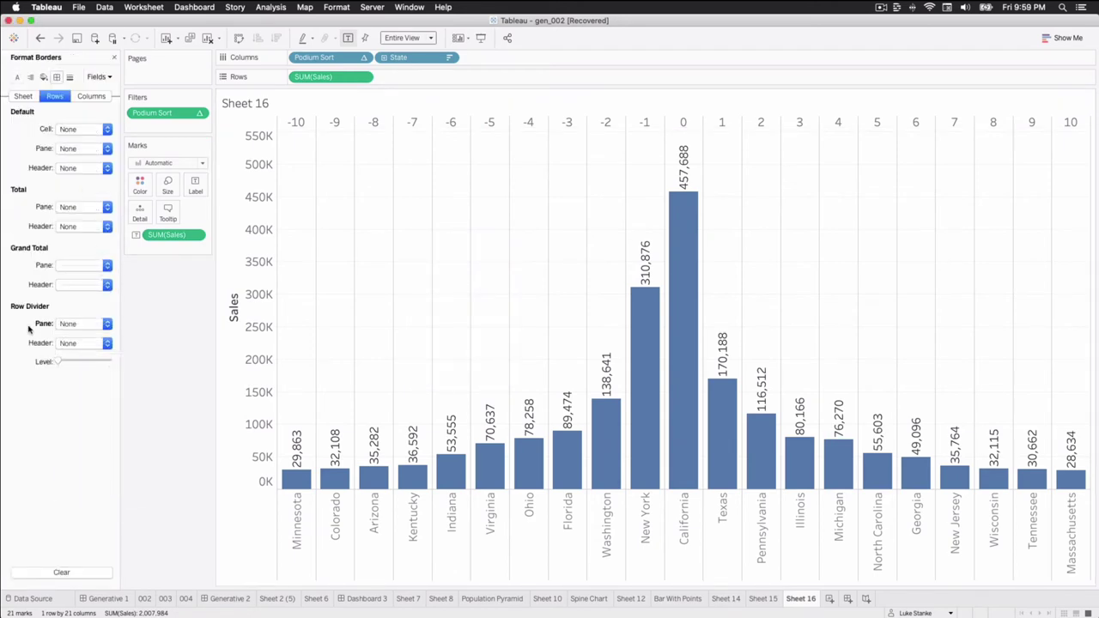
pyautogui.click(92, 96)
pyautogui.click(78, 326)
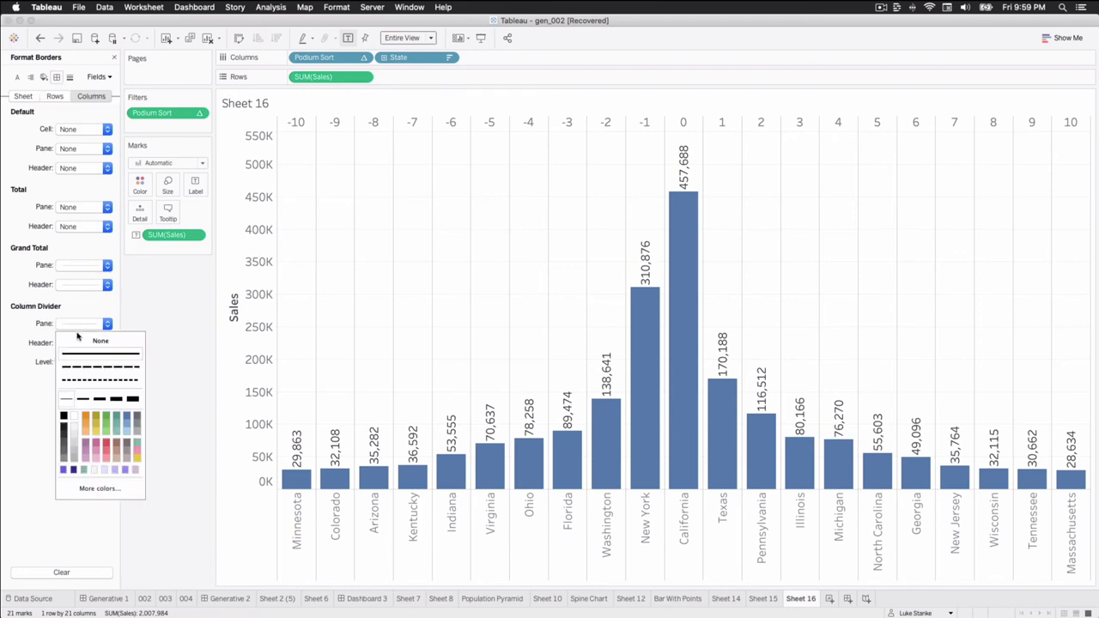
pyautogui.click(99, 341)
pyautogui.click(77, 539)
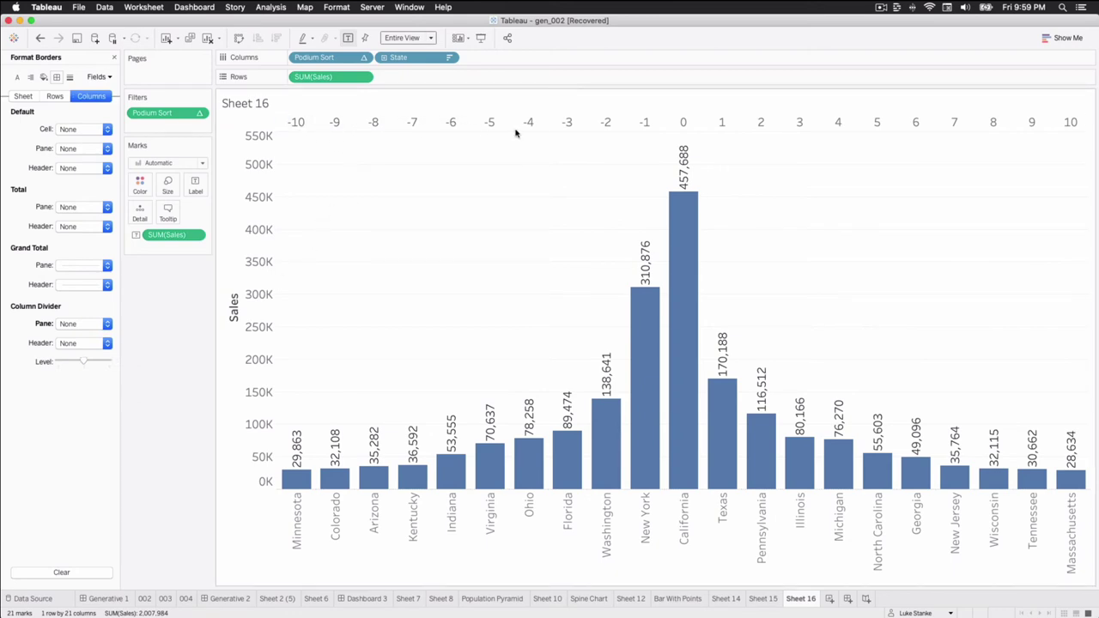
# Hide the Podium Sort header numbers and close the Format Borders panel
pyautogui.rightClick(567, 123)
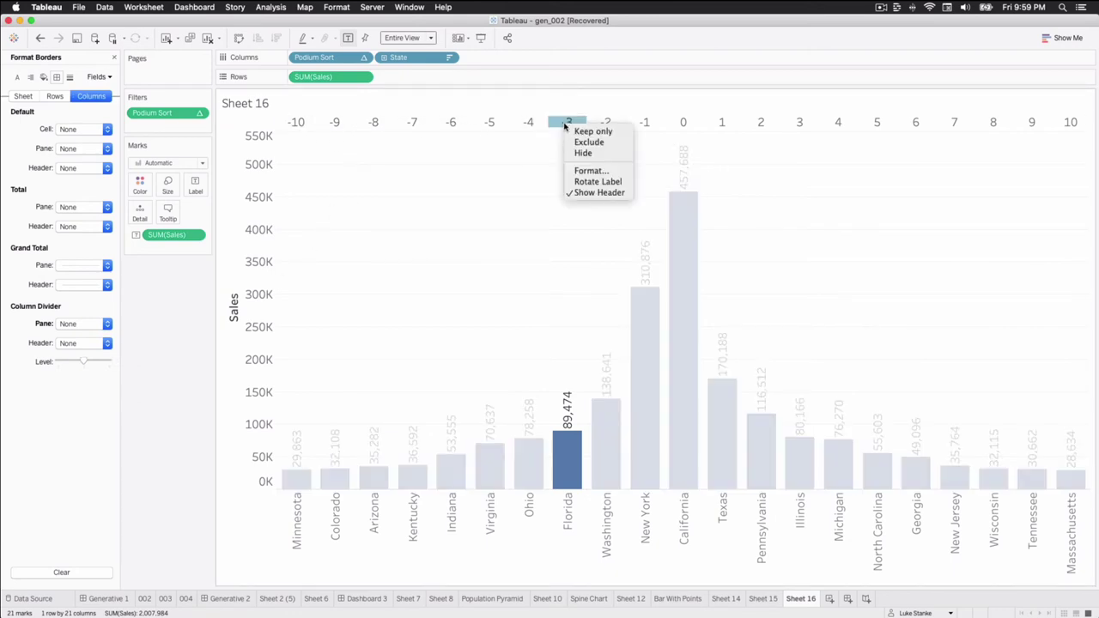
pyautogui.click(599, 193)
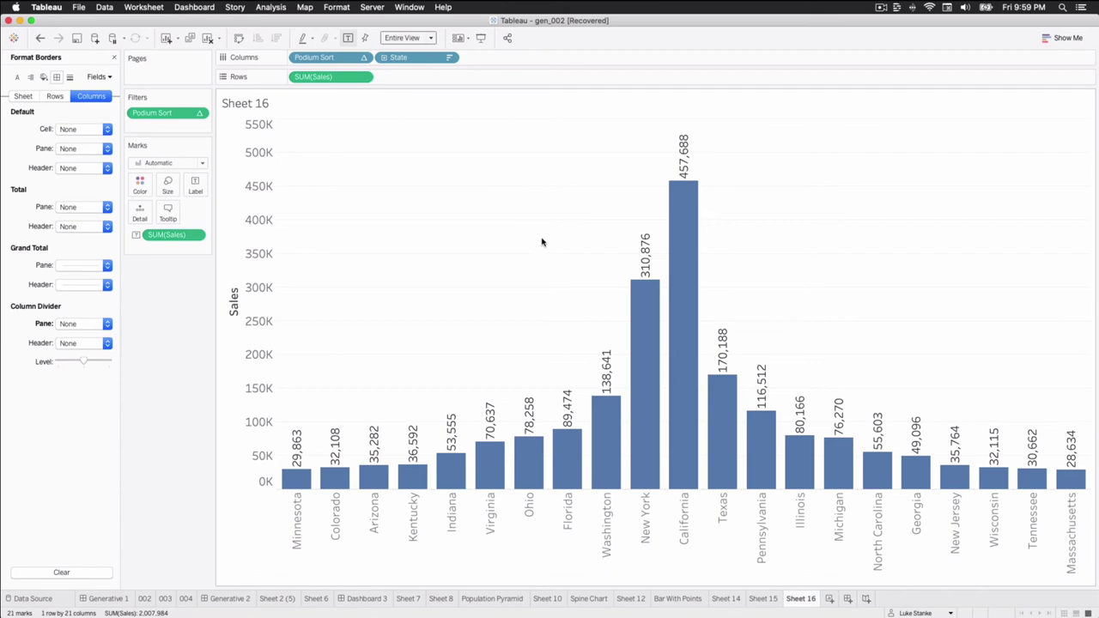
pyautogui.click(114, 58)
# Create a calculated field named Color whose formula starts IF INDEX() > 3
pyautogui.click(111, 120)
pyautogui.click(111, 131)
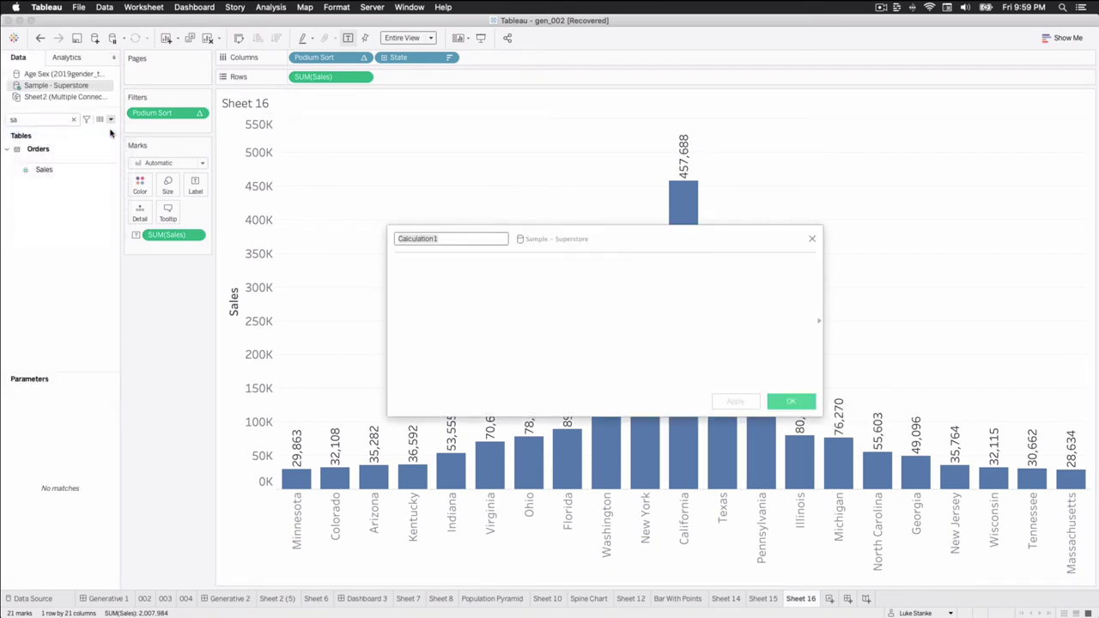
pyautogui.write('Color')
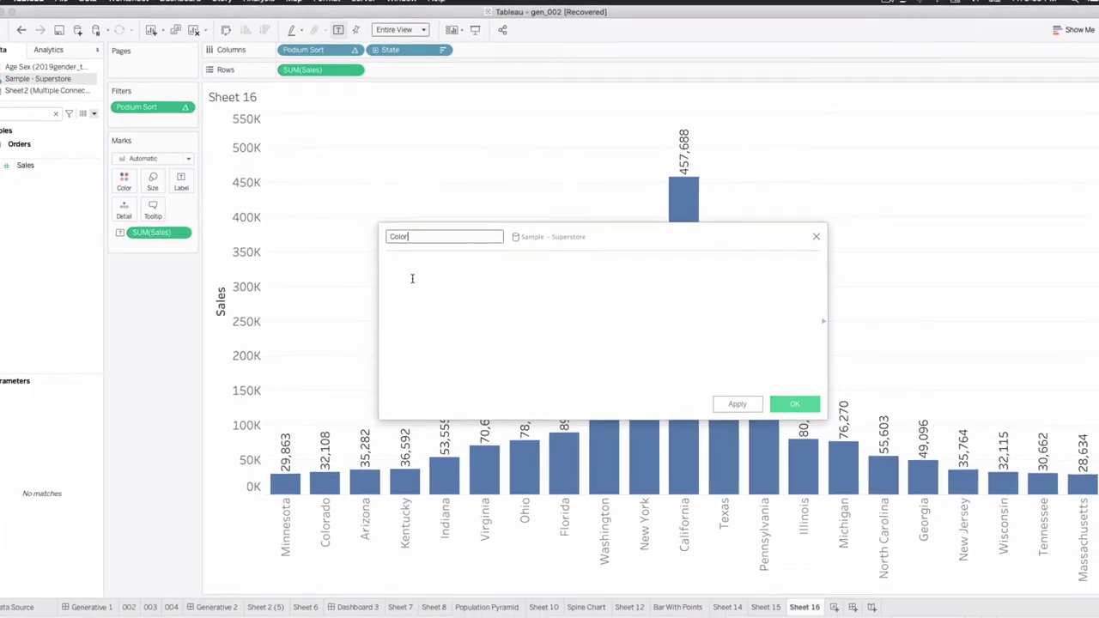
pyautogui.click(420, 279)
pyautogui.write('I')
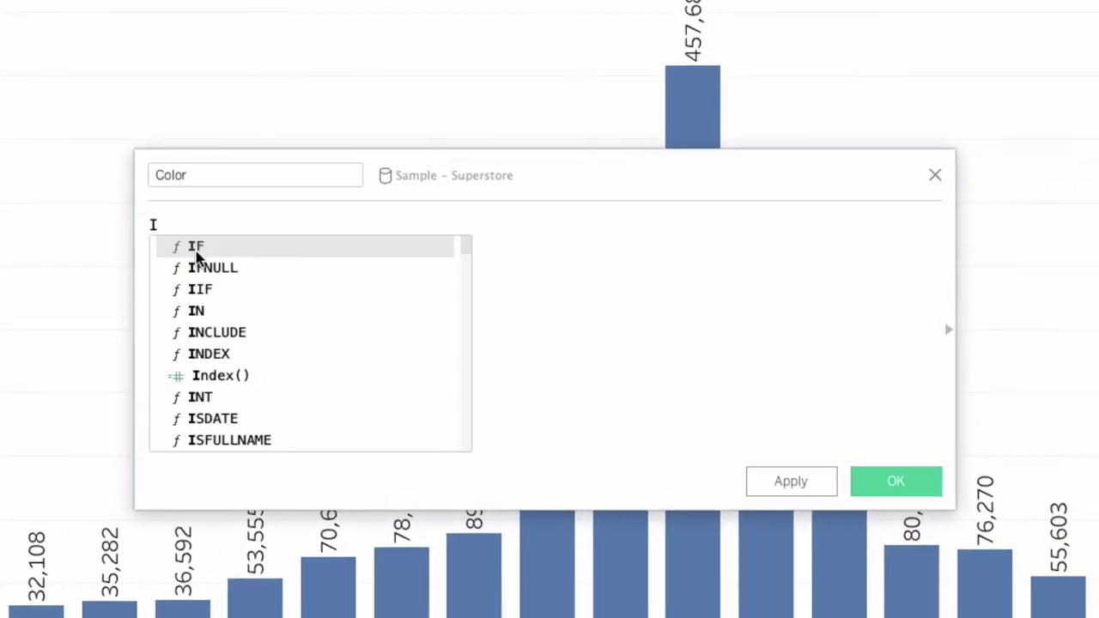
pyautogui.write('F INDE')
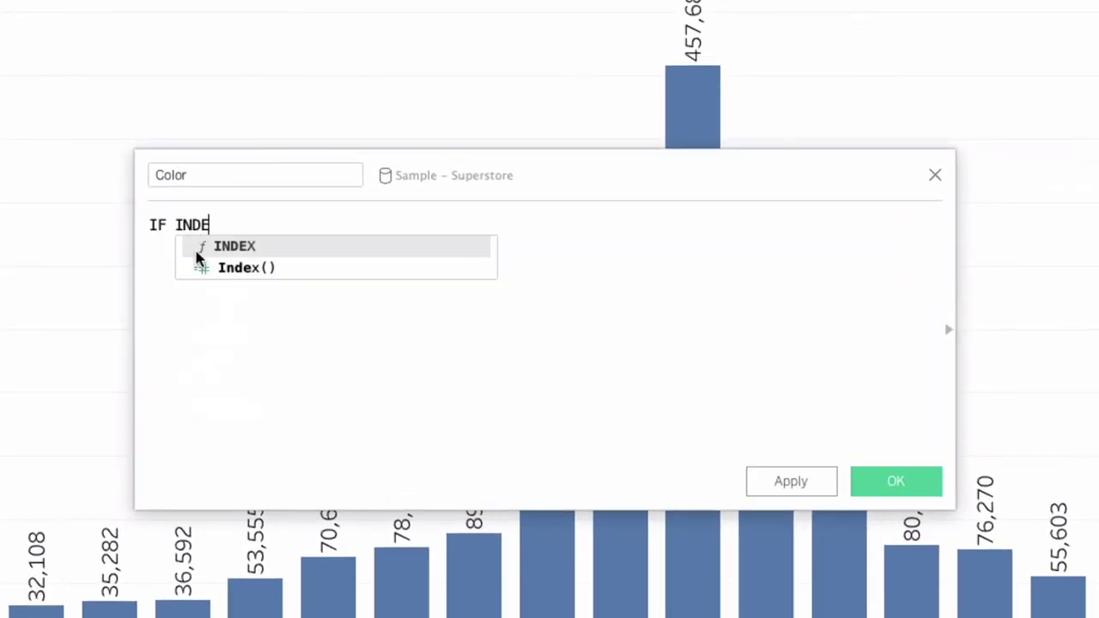
pyautogui.press('Return')
pyautogui.write('> 3')
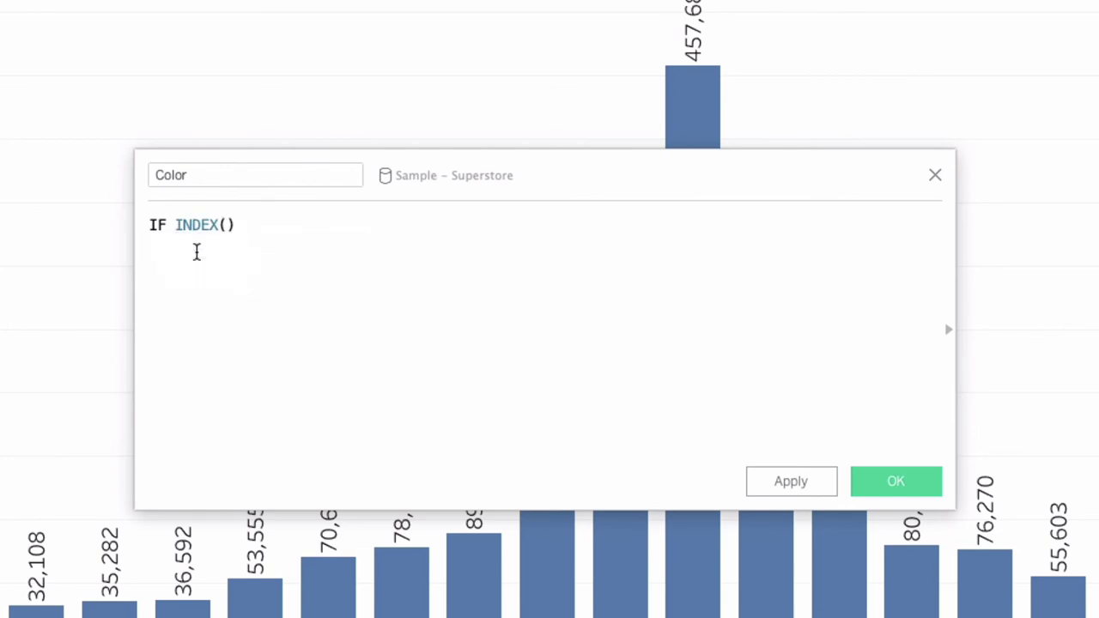
# Complete the Color formula with THEN "Others" ELSE STR(INDEX()) END and confirm it validates
pyautogui.press('Return')
pyautogui.write('THEN "O')
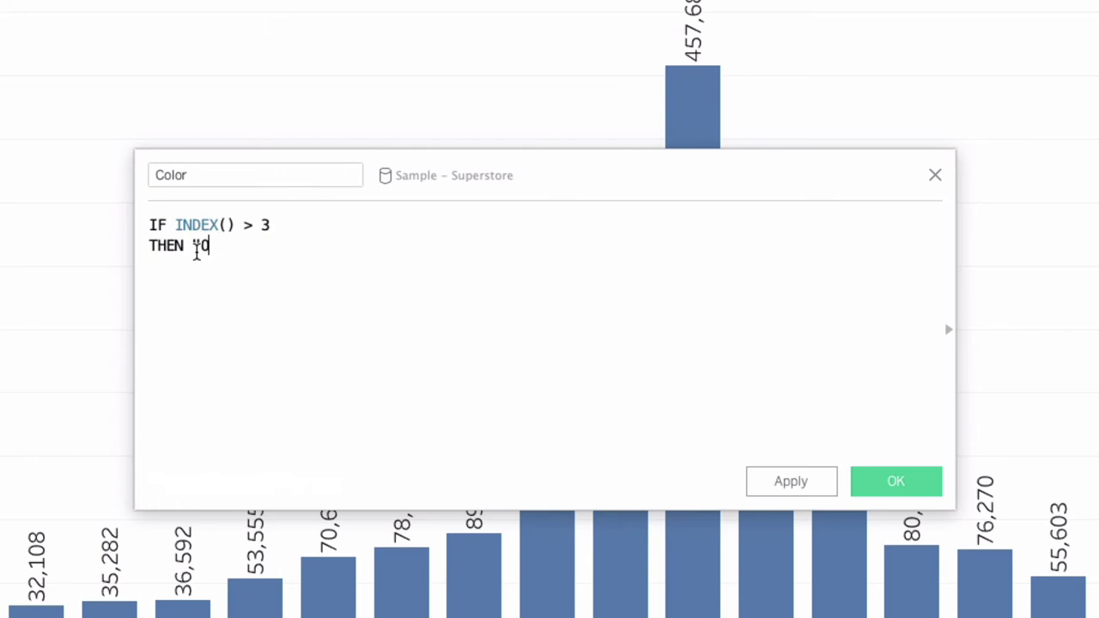
pyautogui.write('thers"')
pyautogui.press('Return')
pyautogui.write('ELSE')
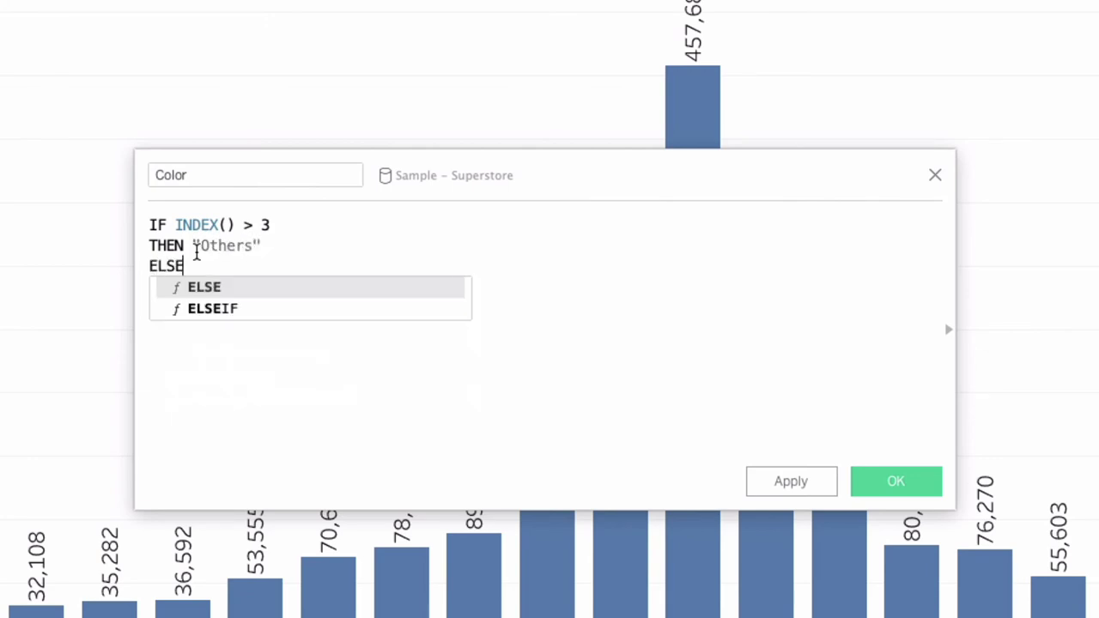
pyautogui.write(' I')
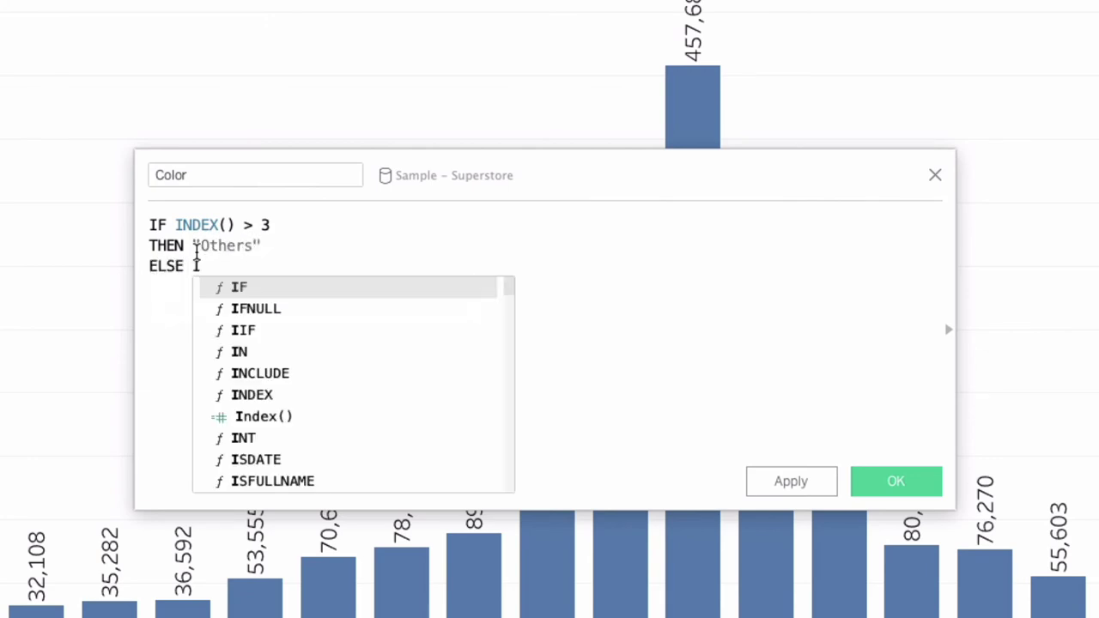
pyautogui.press('BackSpace')
pyautogui.write('STR(')
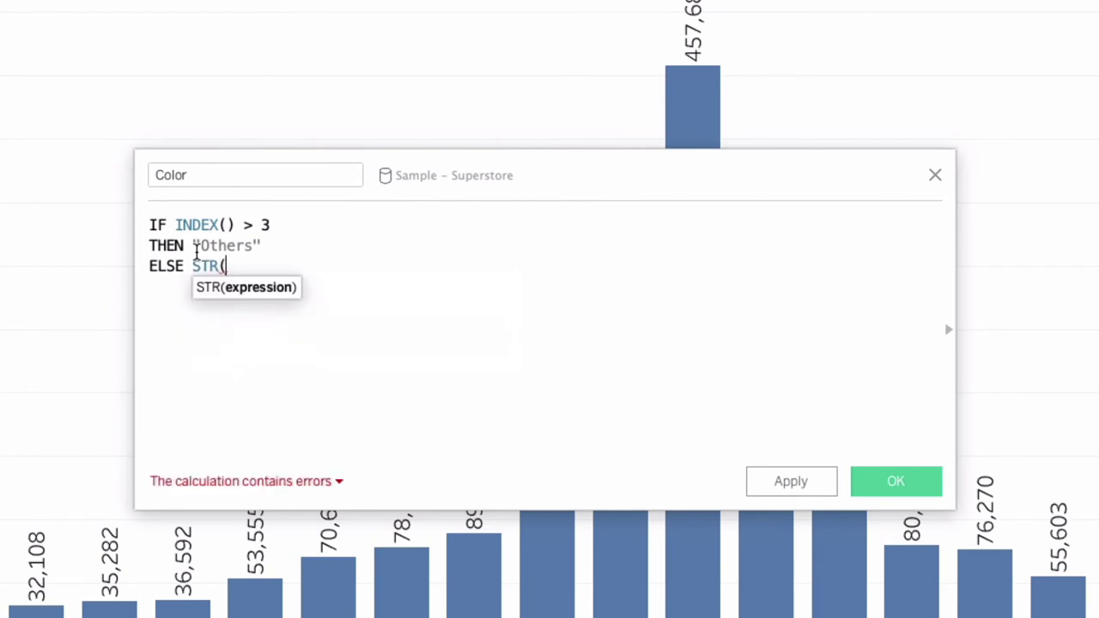
pyautogui.write('IND')
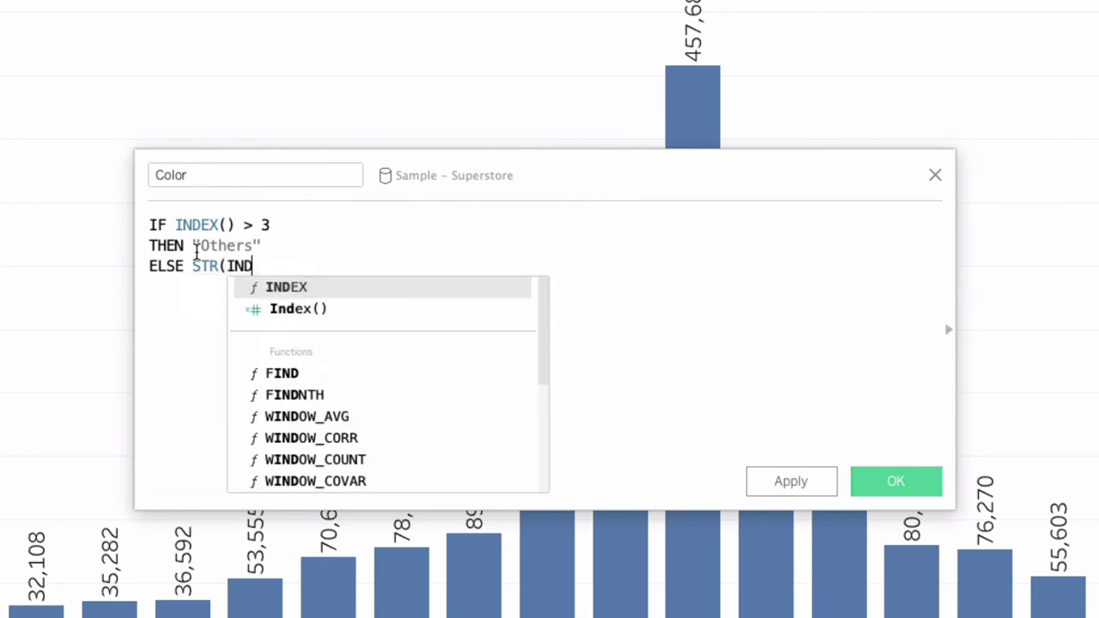
pyautogui.write('EX())')
pyautogui.press('Return')
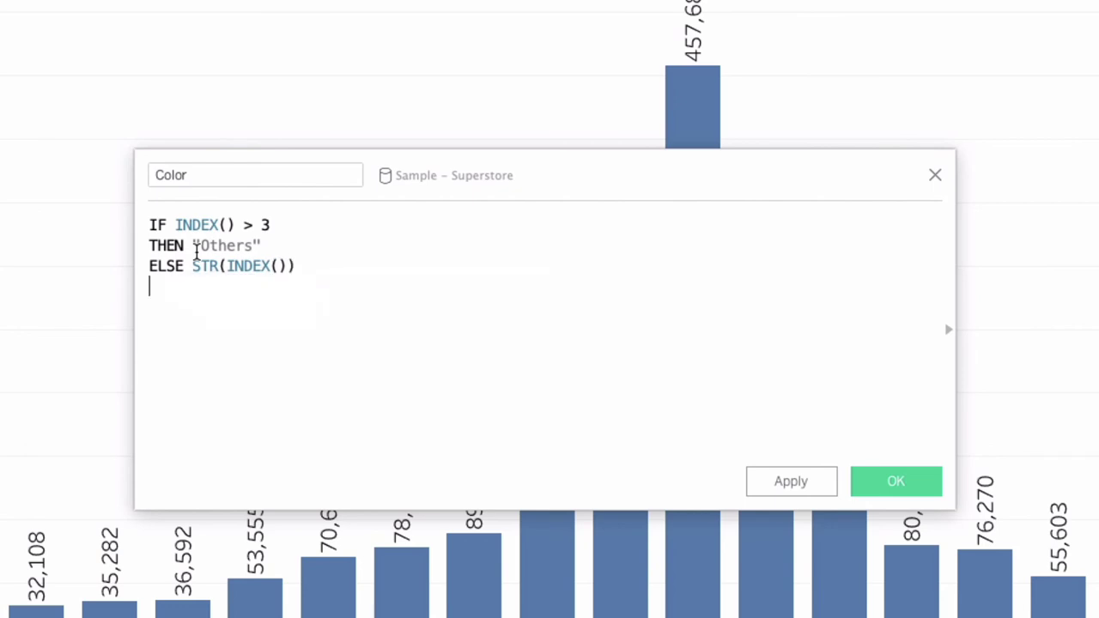
pyautogui.write('END')
pyautogui.click(648, 351)
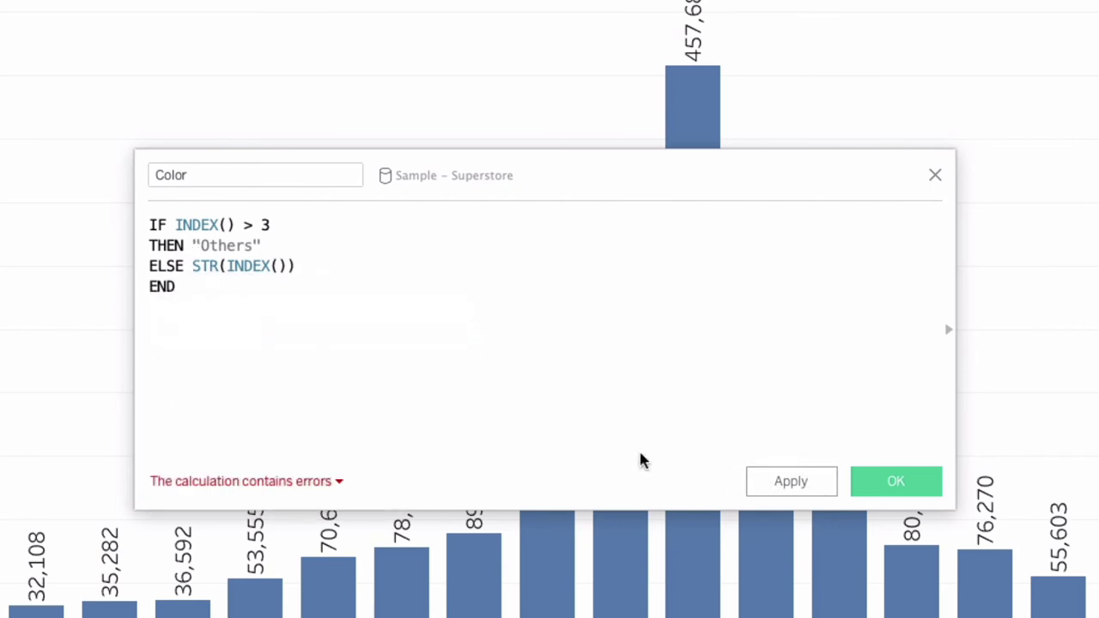
pyautogui.click(264, 170)
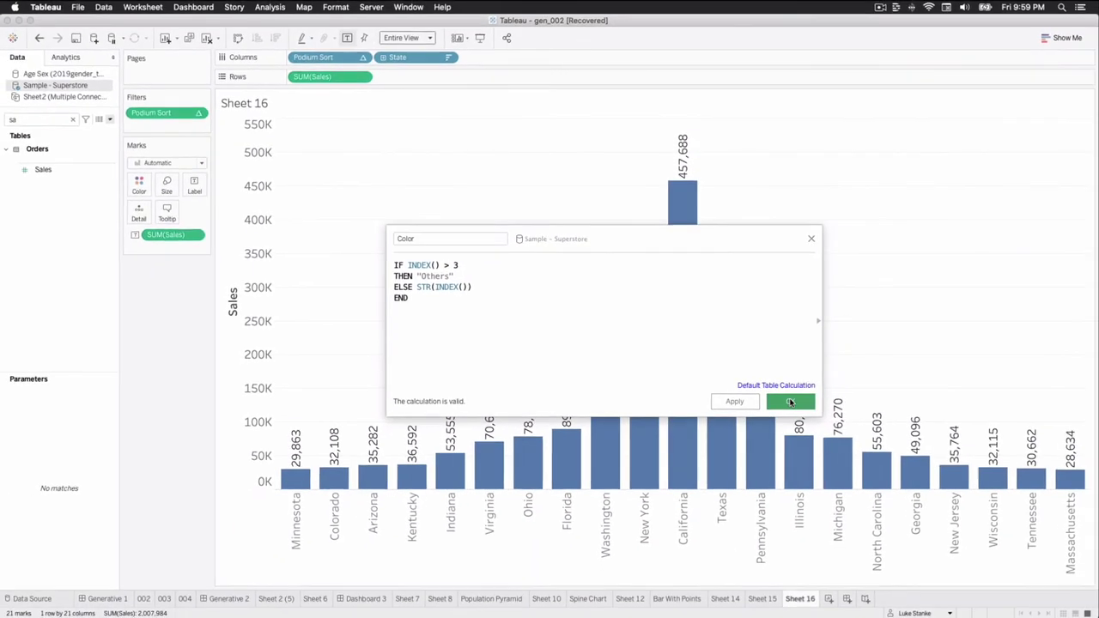
# Save the Color calculation and put it on the Color mark, giving ranks 1–3 and Others distinct colours
pyautogui.click(790, 402)
pyautogui.doubleClick(37, 119)
pyautogui.write('col')
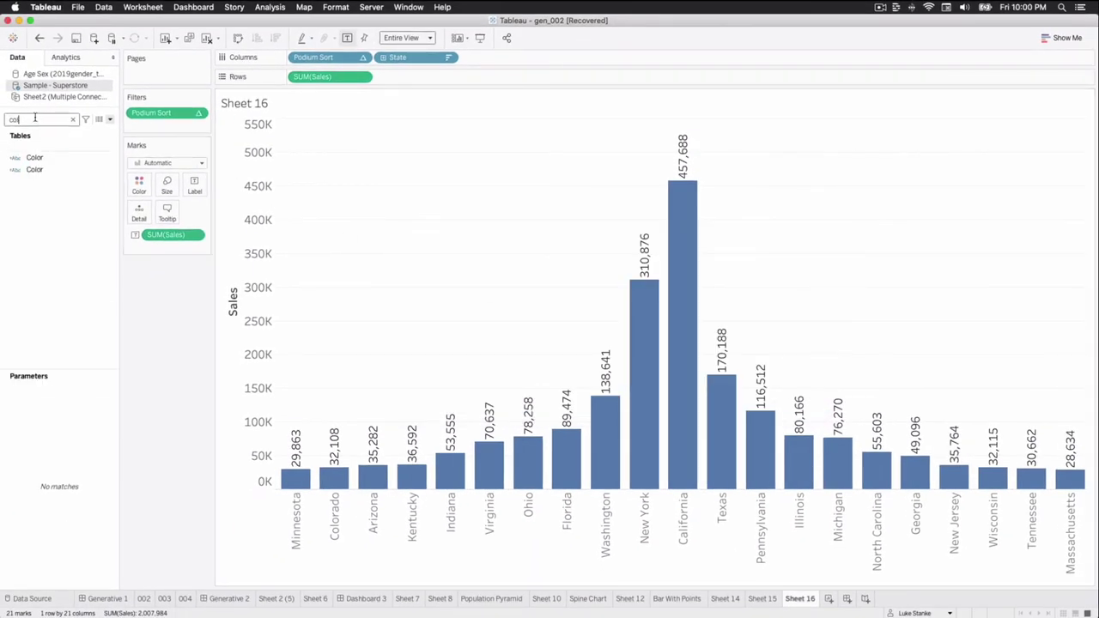
pyautogui.write('or')
pyautogui.click(38, 158)
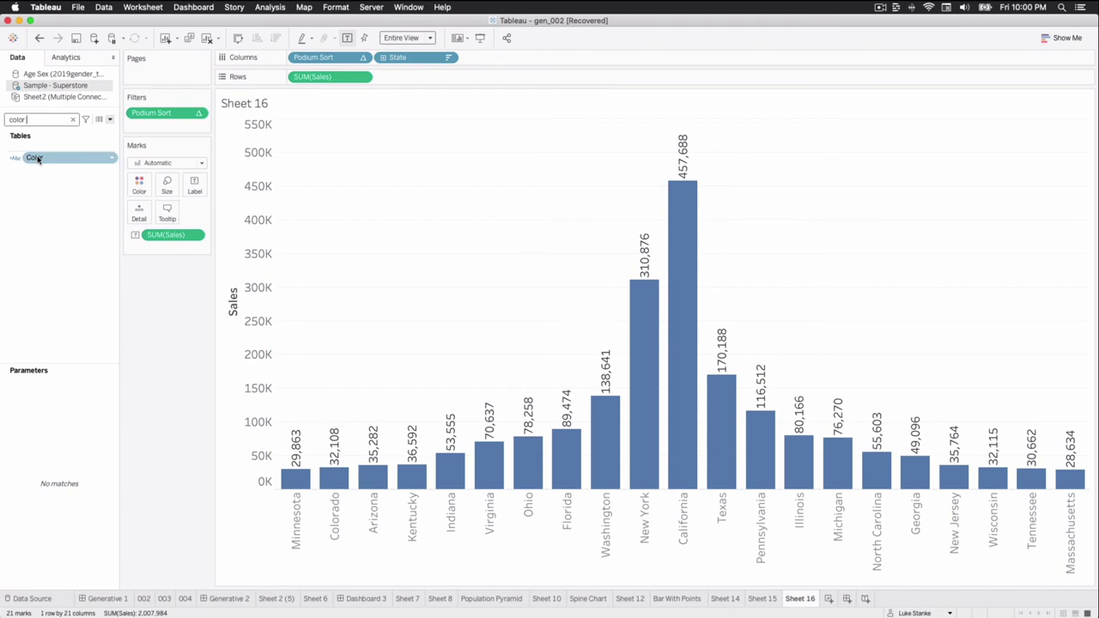
pyautogui.moveTo(38, 159); pyautogui.dragTo(142, 189)
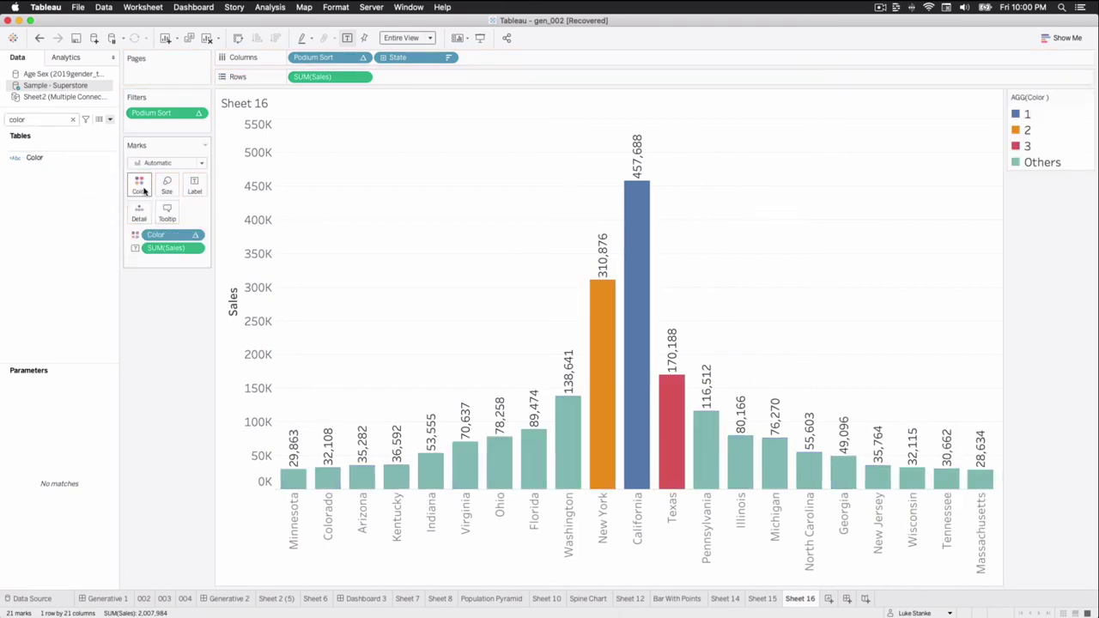
# Recolour the rank legend with Nuriel Stone: yellow for rank 1, grey for rank 2, olive for rank 3
pyautogui.doubleClick(1025, 115)
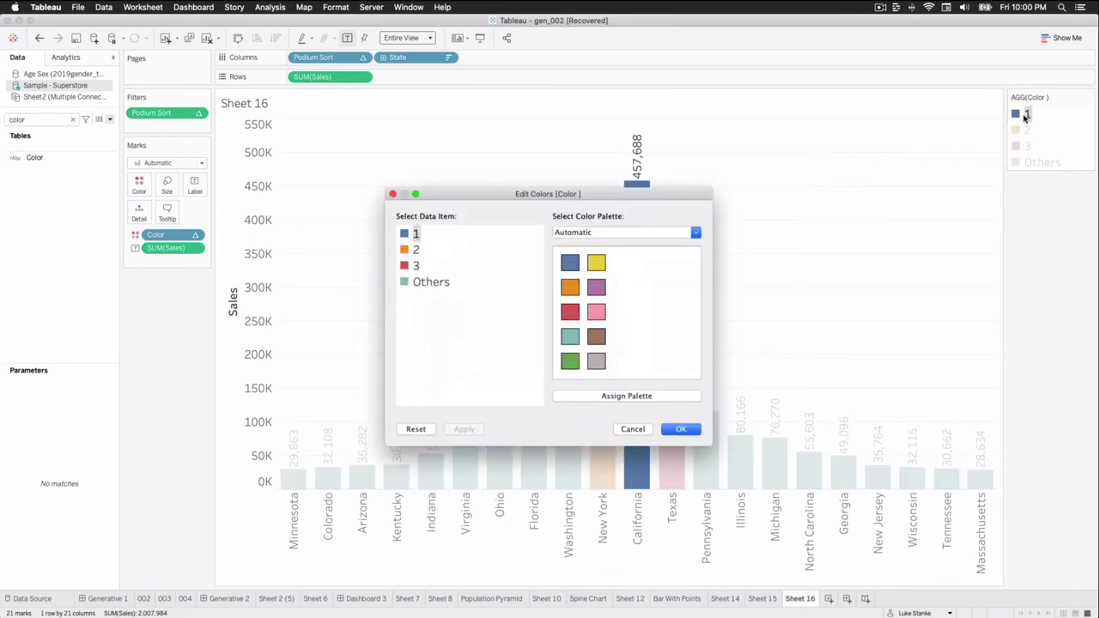
pyautogui.click(563, 233)
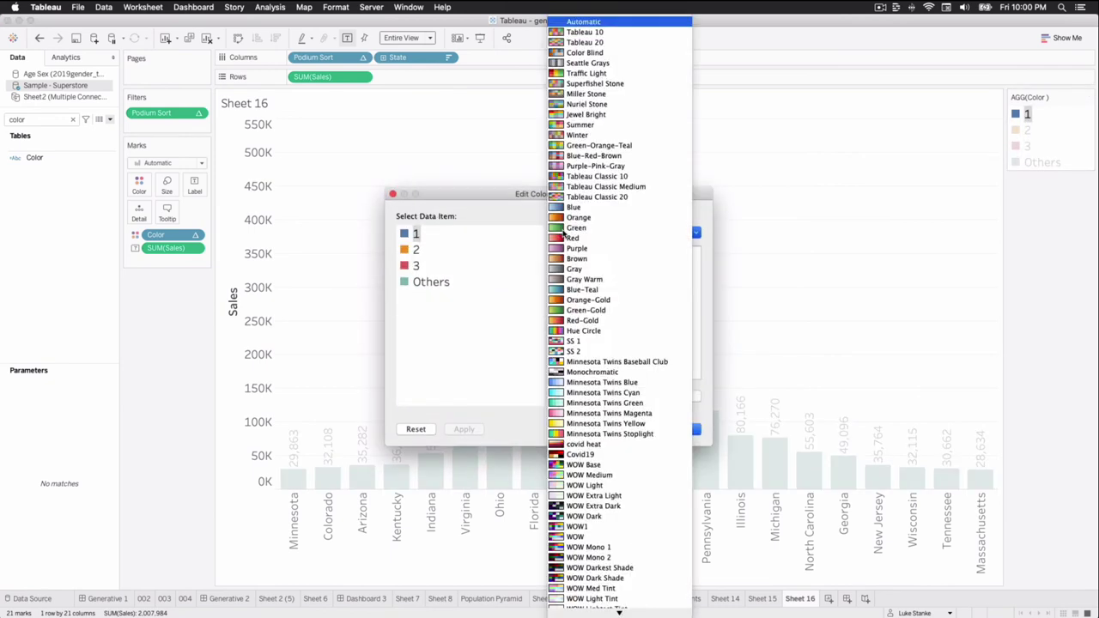
pyautogui.click(581, 105)
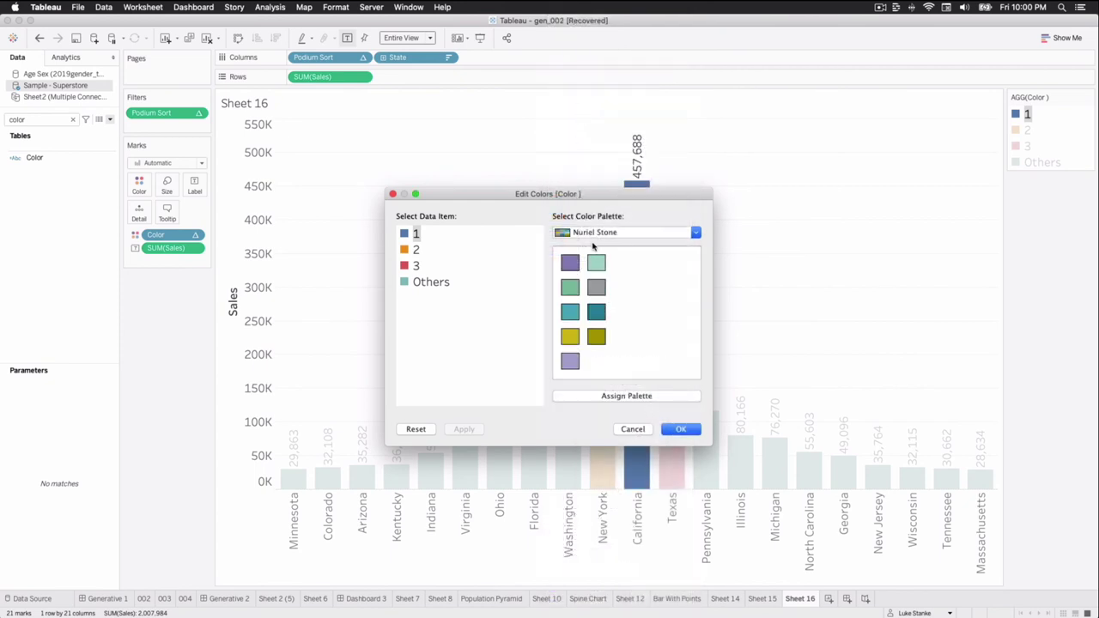
pyautogui.click(572, 336)
pyautogui.click(417, 250)
pyautogui.click(596, 291)
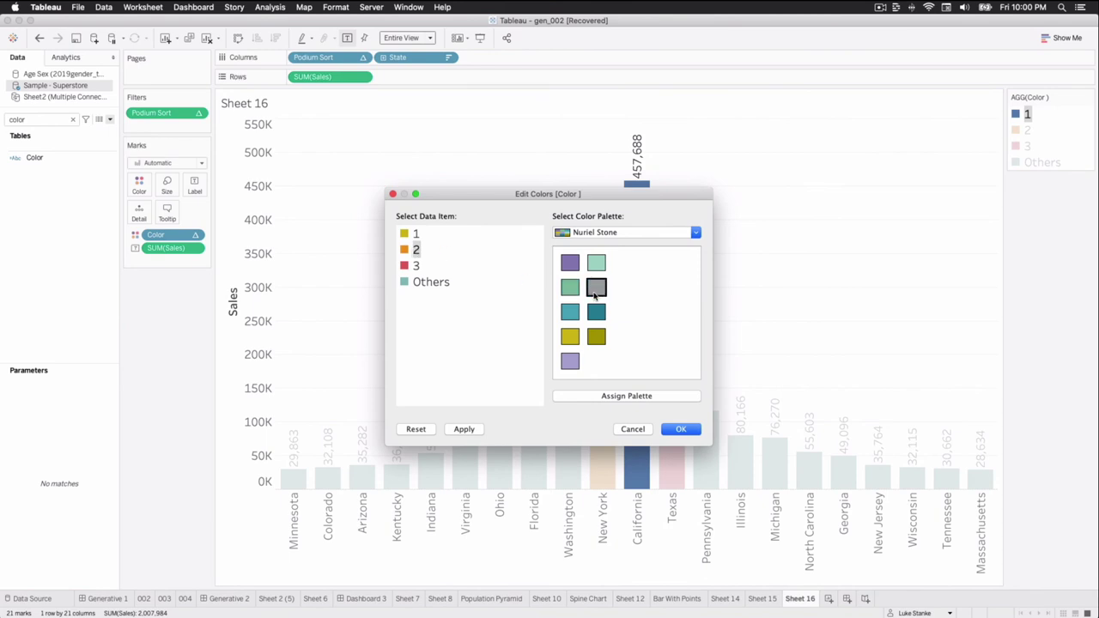
pyautogui.click(417, 266)
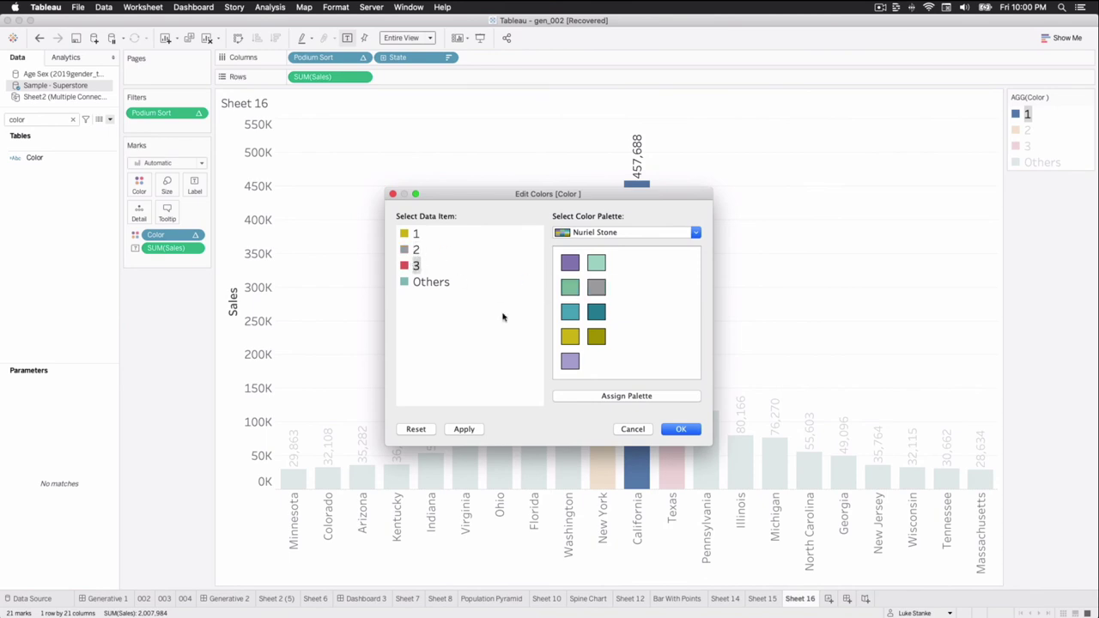
pyautogui.click(597, 339)
pyautogui.click(684, 431)
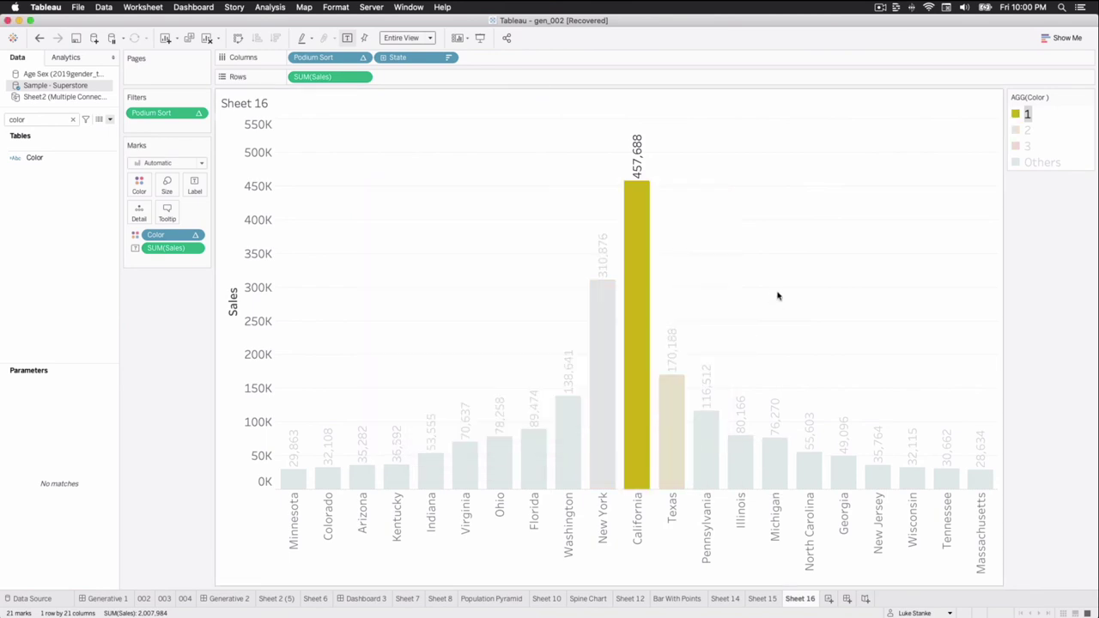